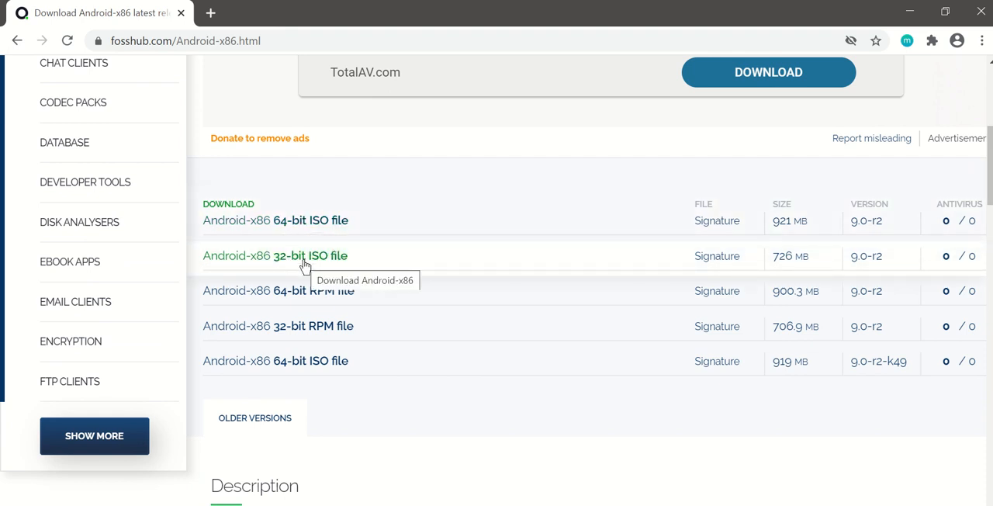
# - Leave the browser and launch Oracle VM VirtualBox from the desktop
pyautogui.click(903, 10)
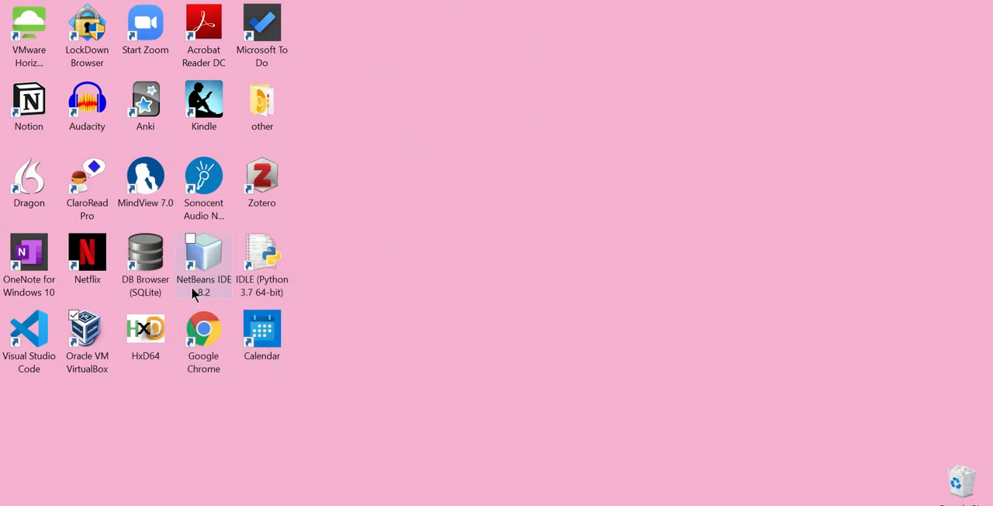
pyautogui.click(88, 327)
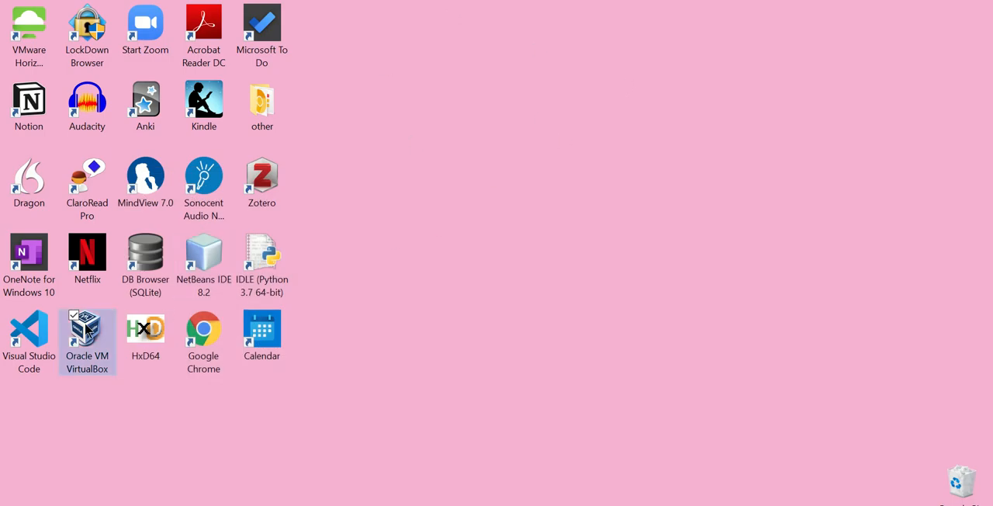
pyautogui.doubleClick(109, 348)
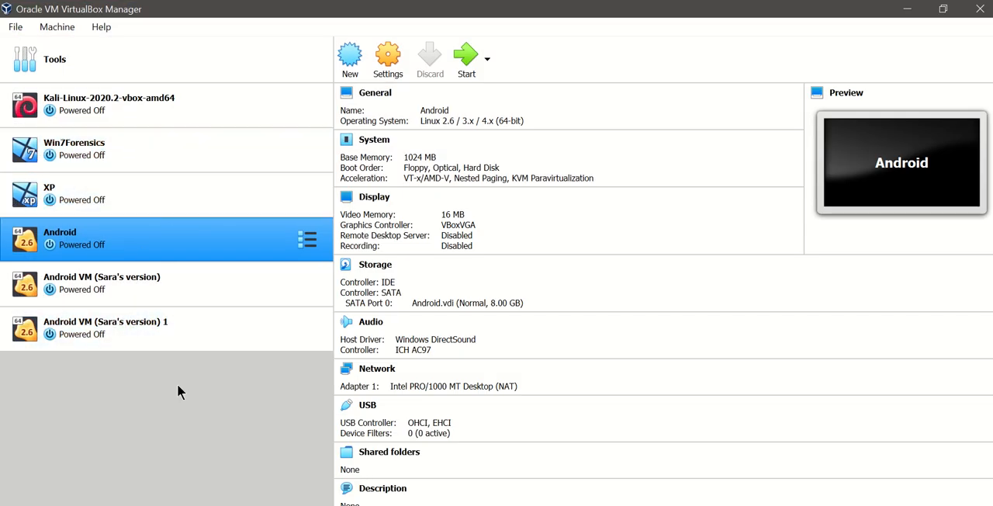
# - Start a new virtual machine named Android 2.0 with type Linux and version Linux 2.6 / 3.x / 4.x (64-bit)
pyautogui.click(348, 62)
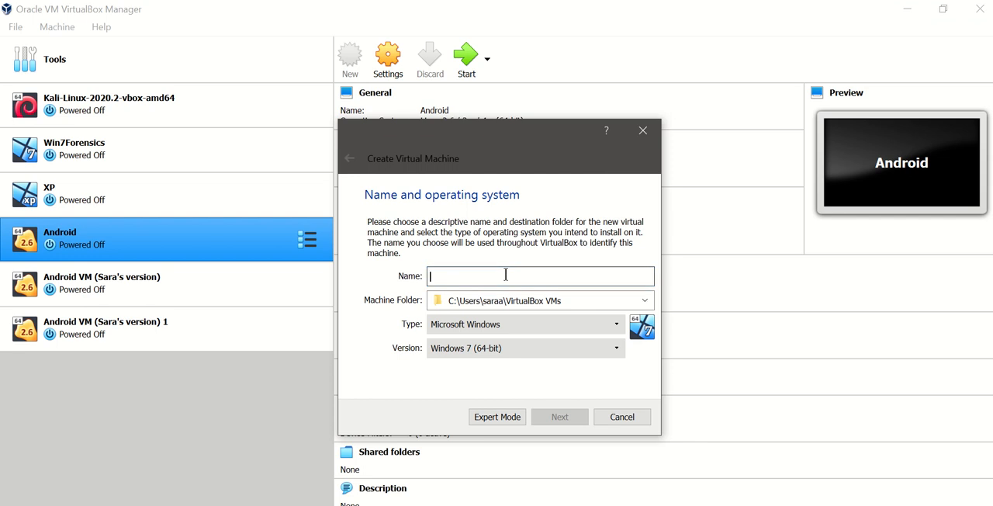
pyautogui.write('A')
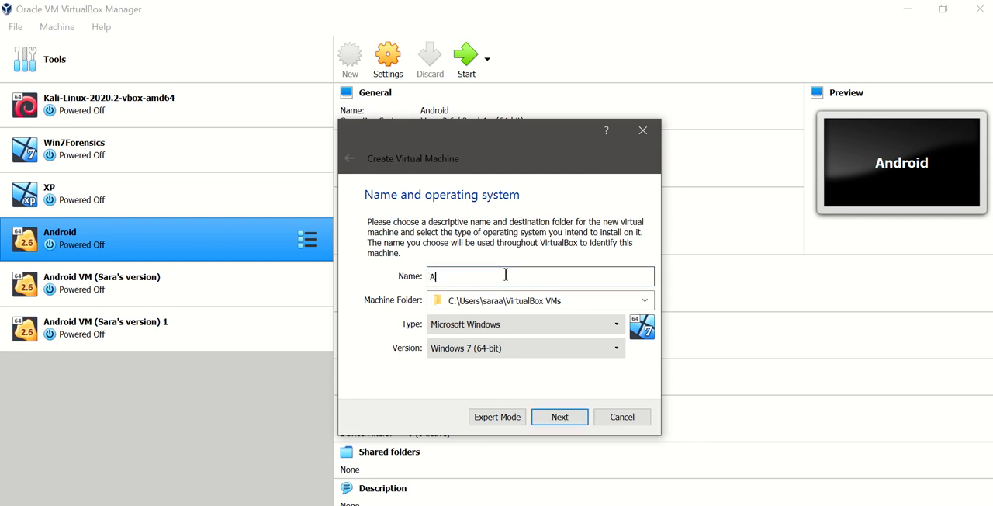
pyautogui.write('ndroid 2.0')
pyautogui.click(508, 321)
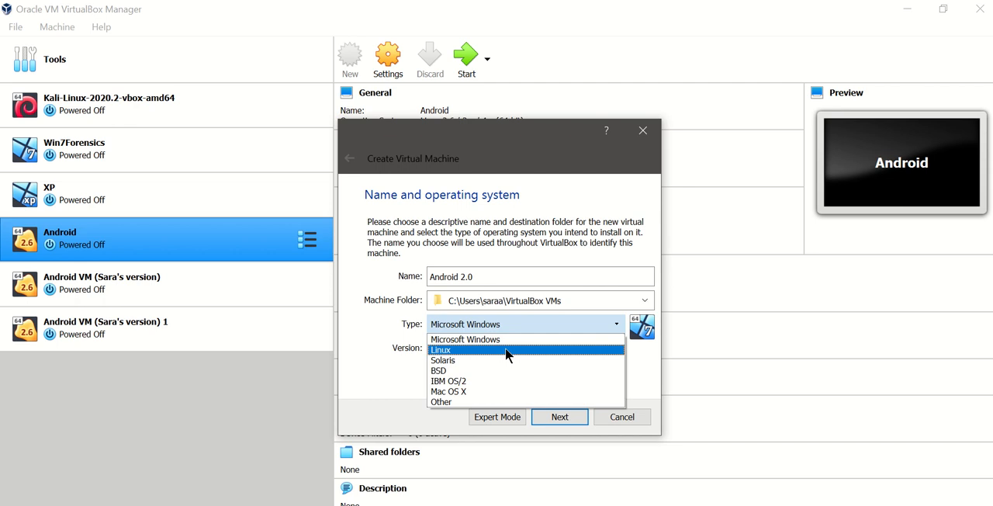
pyautogui.click(506, 350)
pyautogui.click(494, 348)
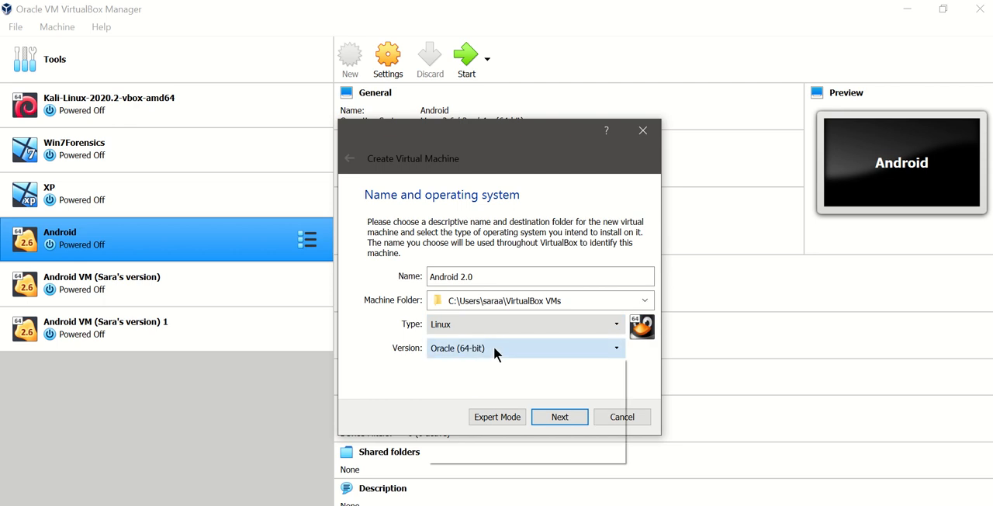
pyautogui.scroll(2, 608, 405)
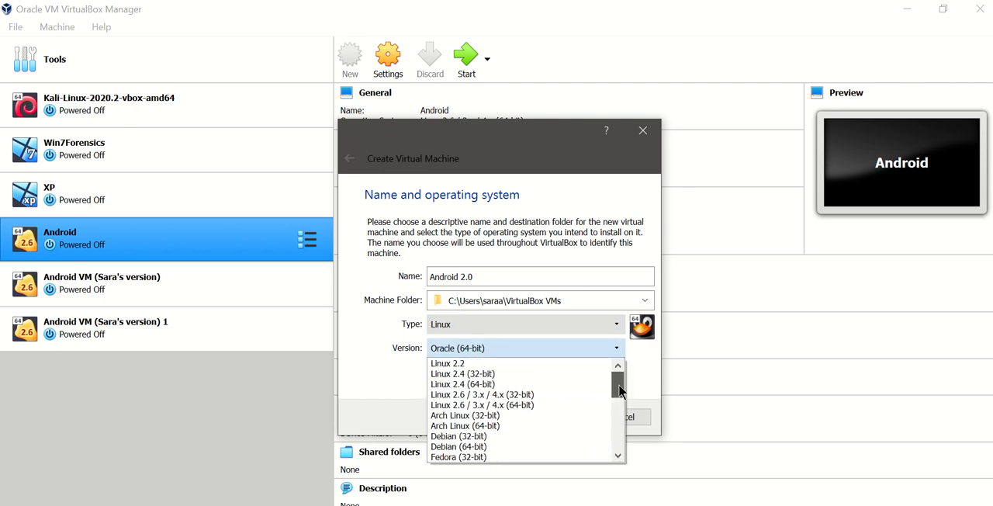
pyautogui.click(550, 405)
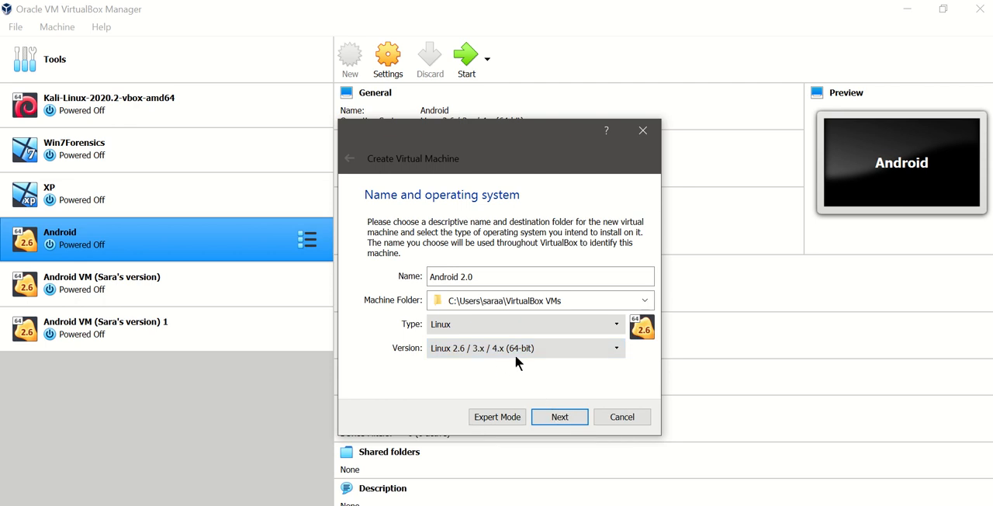
pyautogui.click(561, 418)
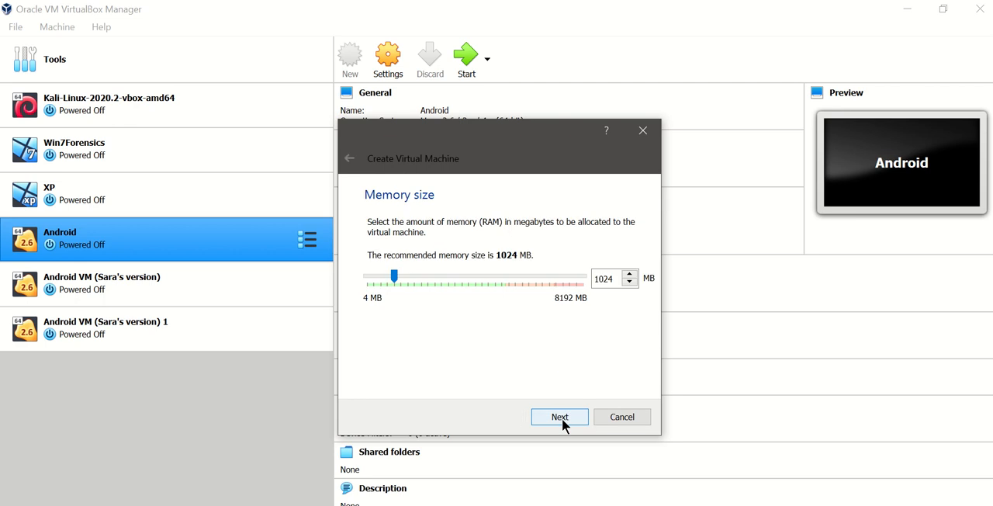
# - Accept 1024 MB of memory and create the machine with a new dynamically allocated 8.00 GB VDI hard disk
pyautogui.click(560, 418)
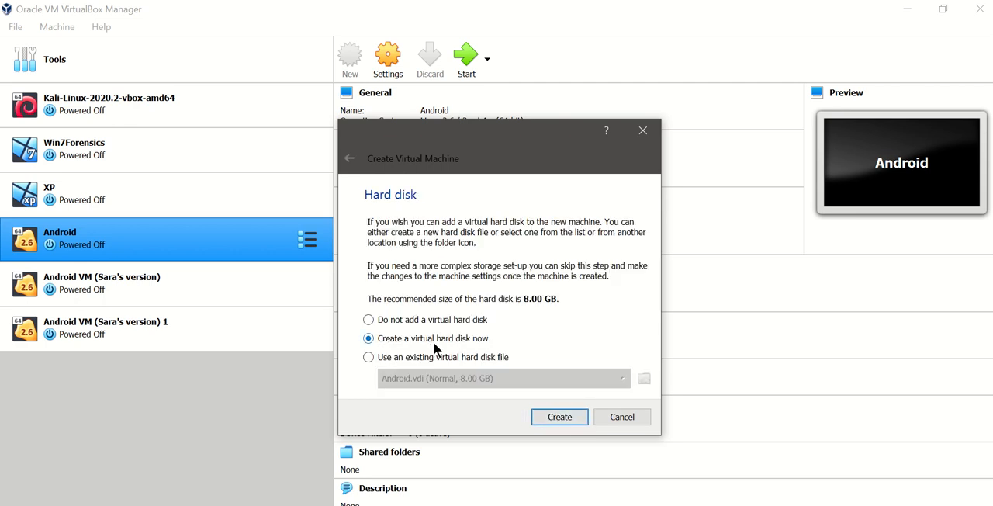
pyautogui.click(548, 419)
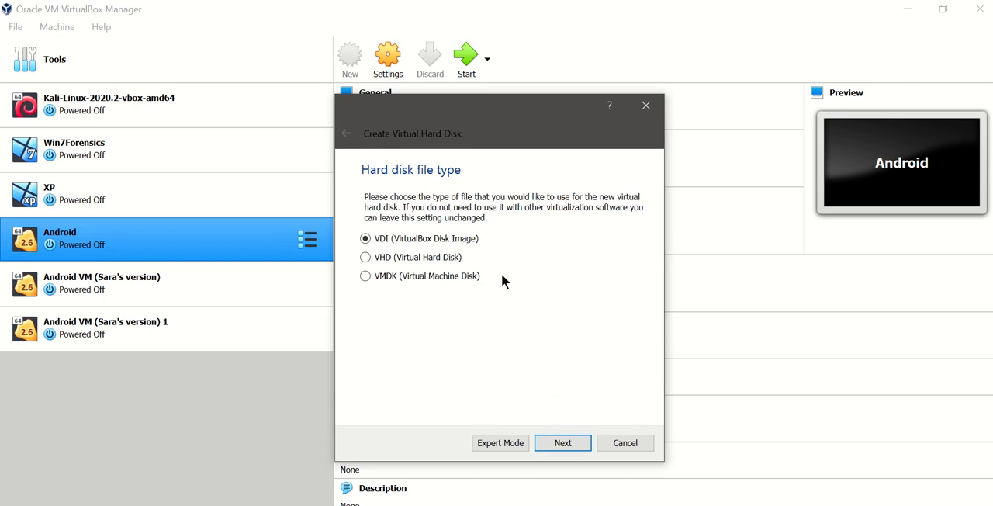
pyautogui.click(562, 443)
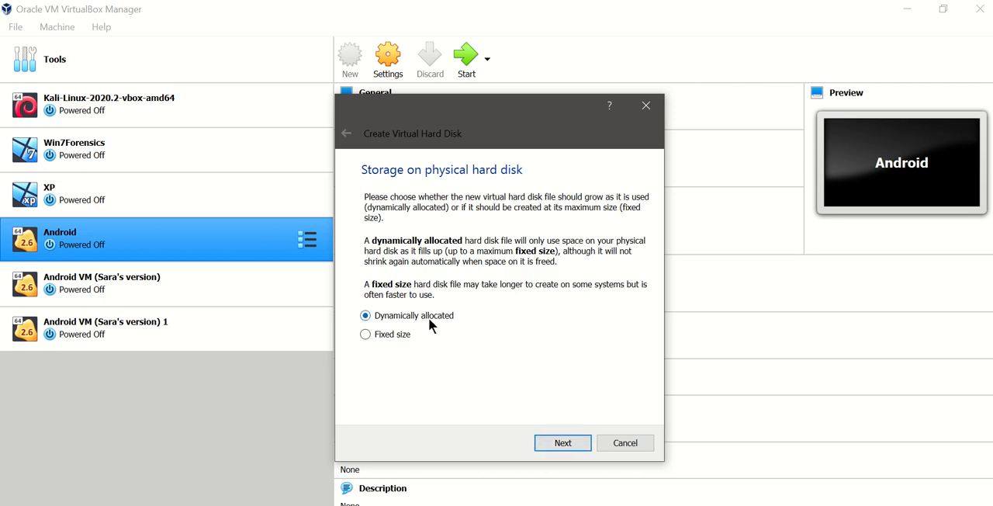
pyautogui.click(568, 443)
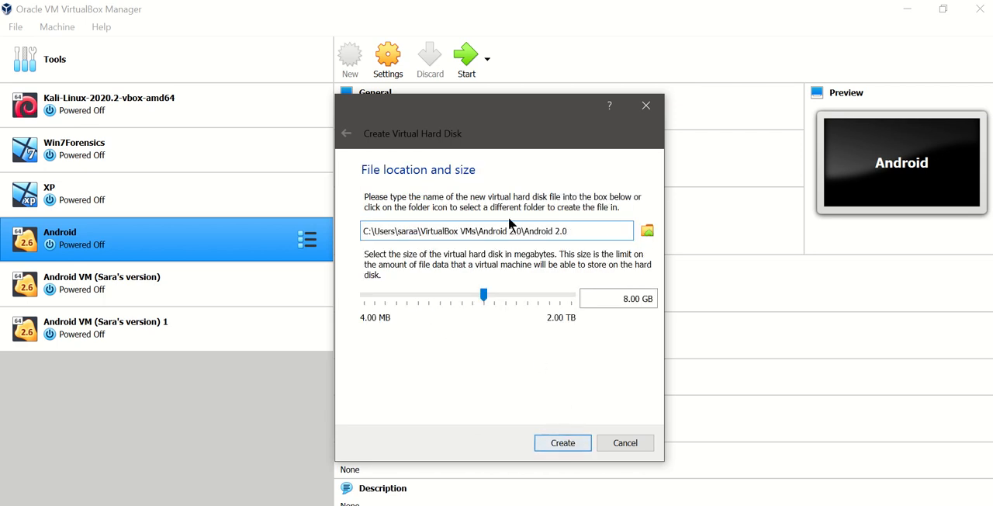
pyautogui.click(567, 443)
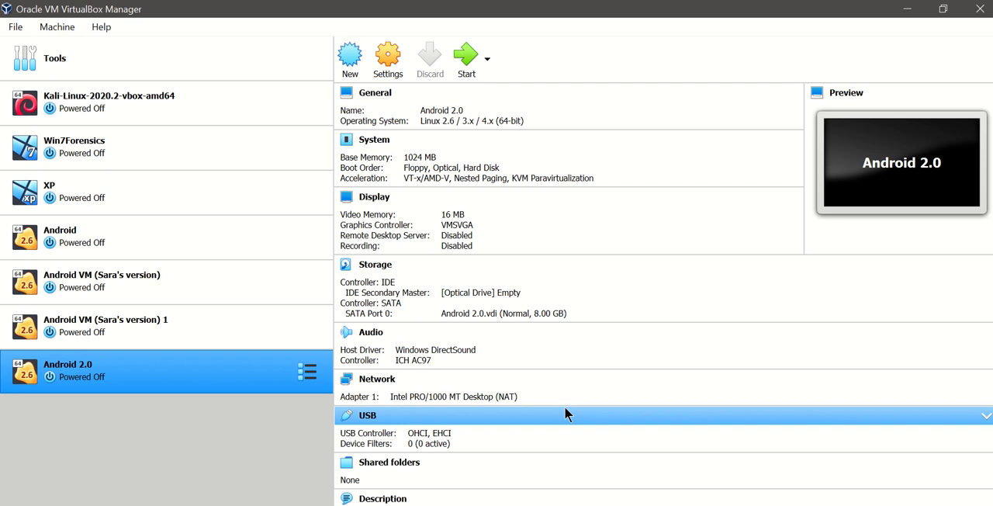
# - Start the Android 2.0 machine with android-x86_64-9.0-r2.iso as its start-up disk
pyautogui.doubleClick(284, 378)
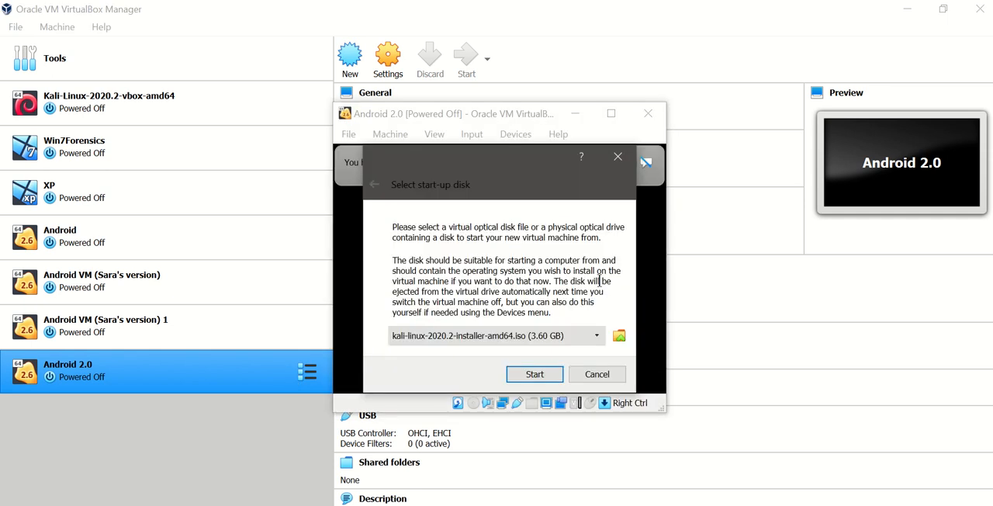
pyautogui.click(564, 339)
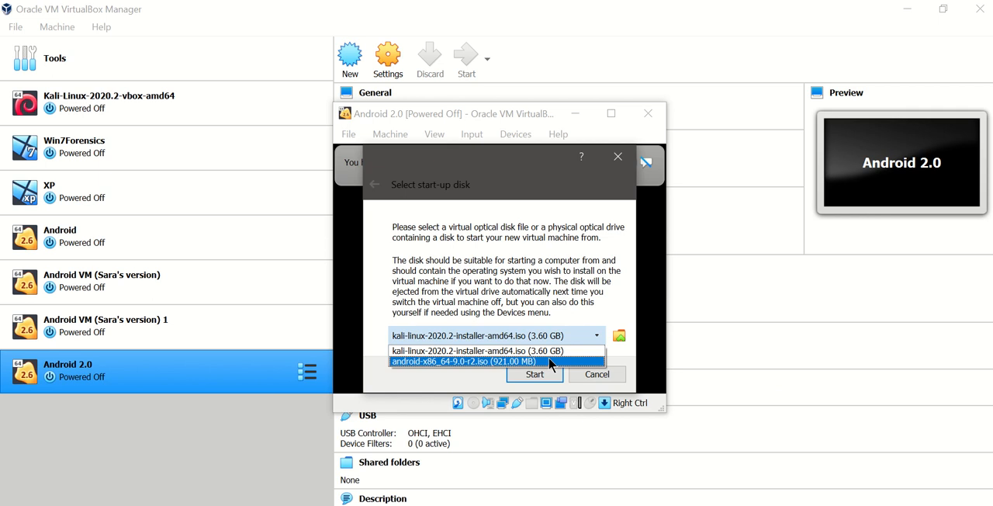
pyautogui.click(551, 362)
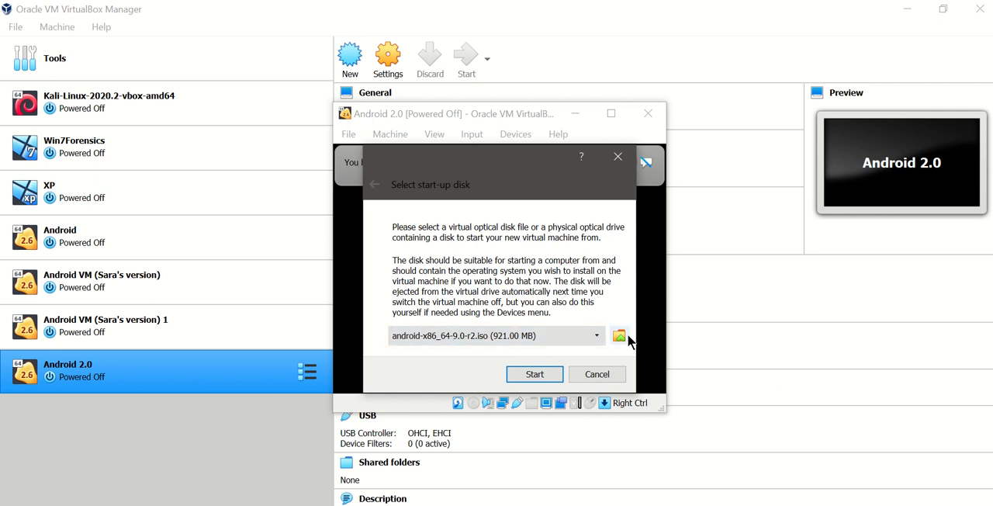
pyautogui.click(591, 339)
pyautogui.click(569, 345)
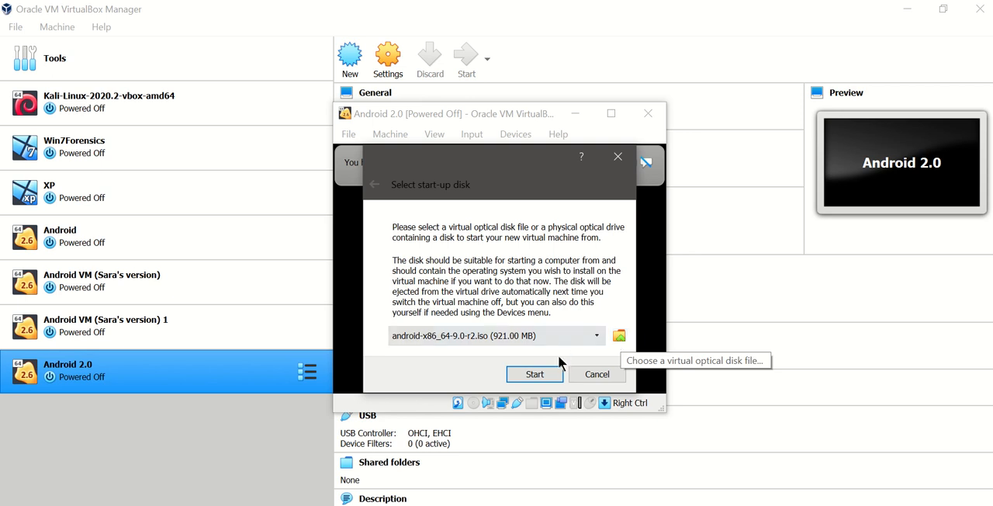
pyautogui.click(536, 374)
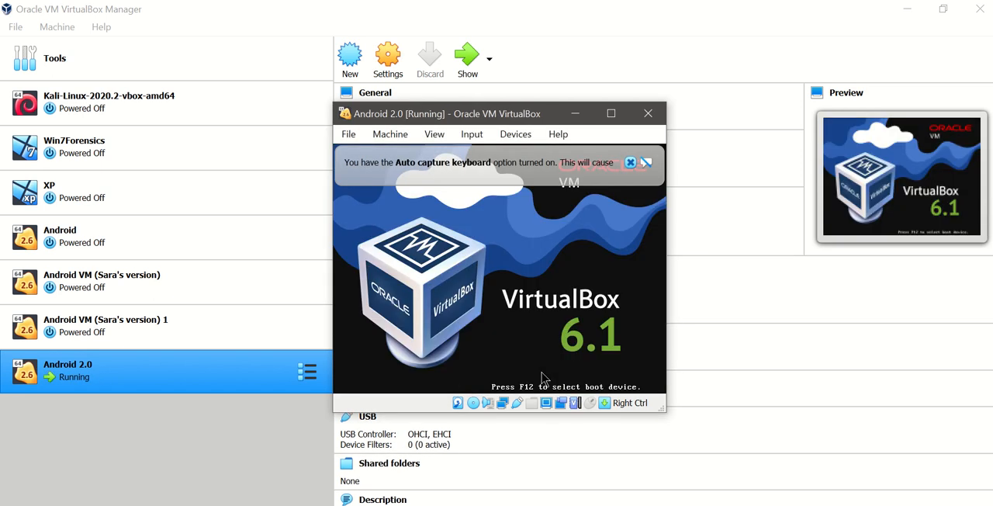
# - Dismiss the keyboard capture notice and boot the option that installs Android-x86 to harddisk
pyautogui.click(630, 162)
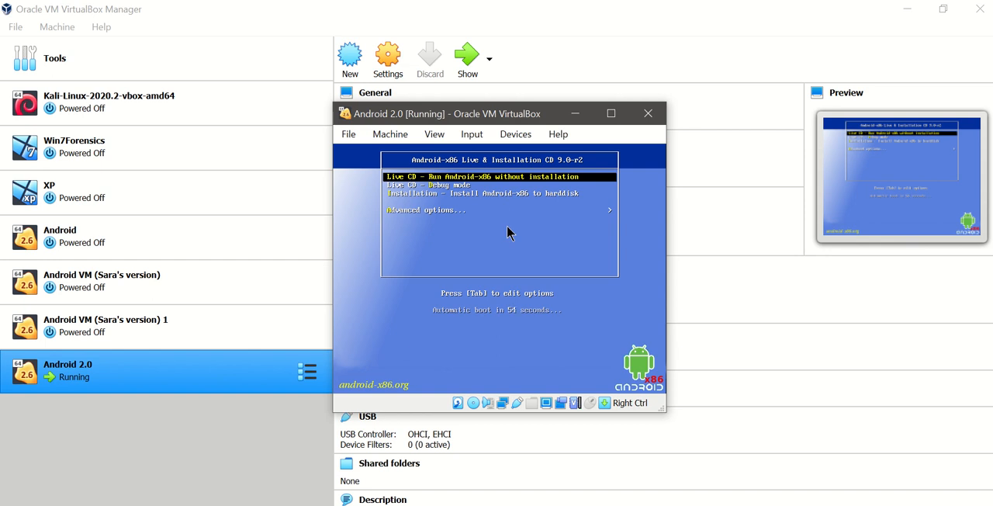
pyautogui.press('Down')
pyautogui.press('Down')
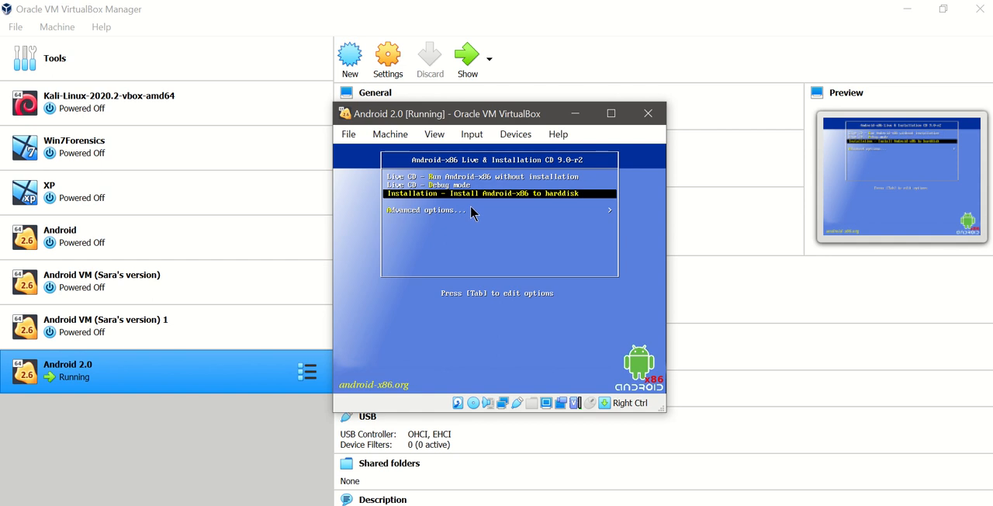
pyautogui.press('Return')
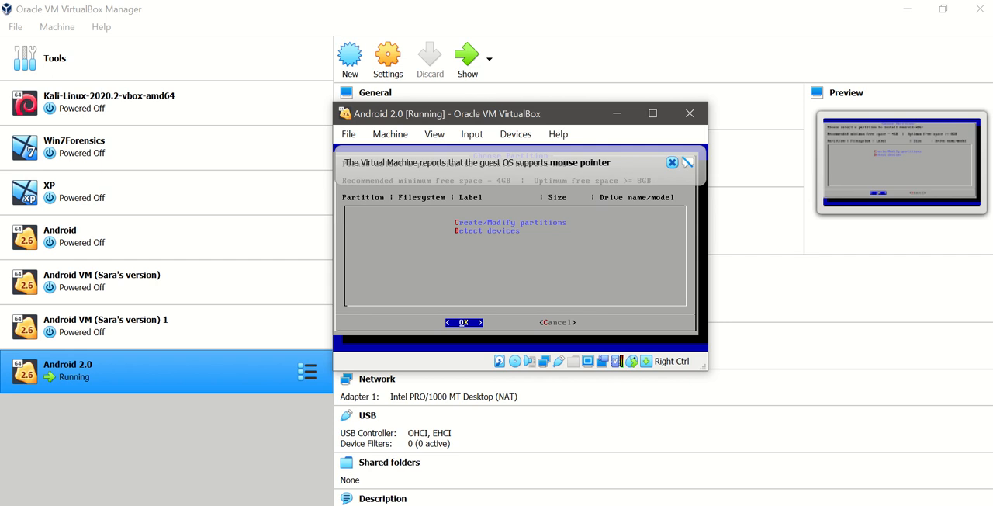
# - Choose Create/Modify partitions in the installer and decline using GPT
pyautogui.press('Down')
pyautogui.press('Up')
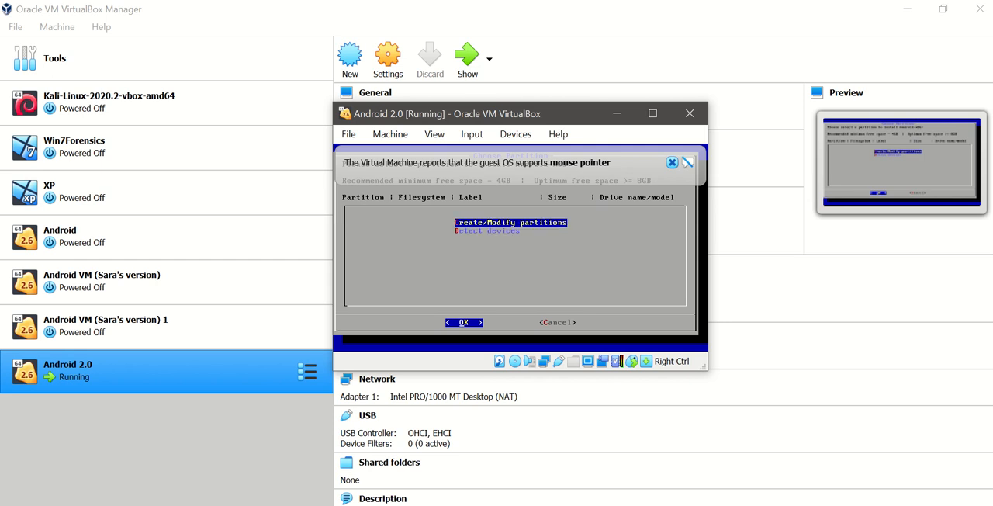
pyautogui.click(672, 162)
pyautogui.press('Return')
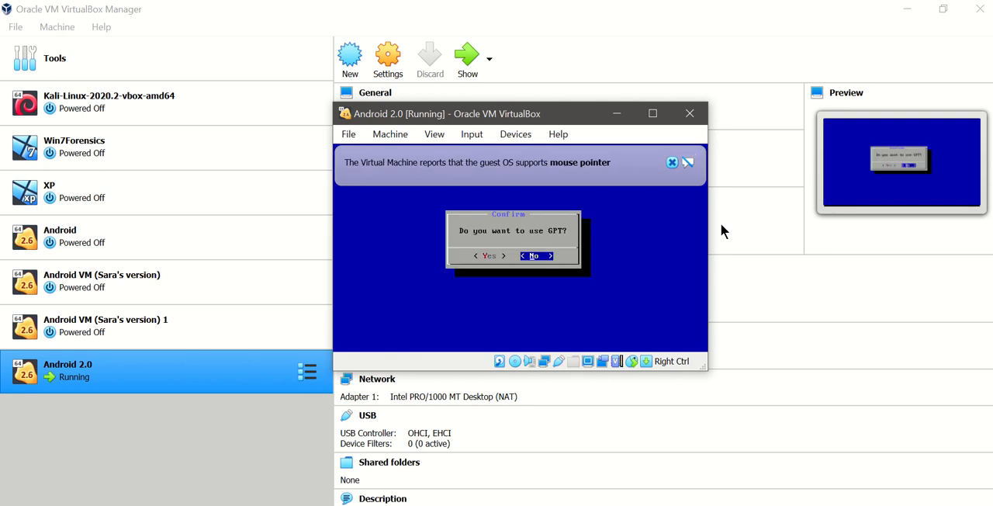
pyautogui.press('Return')
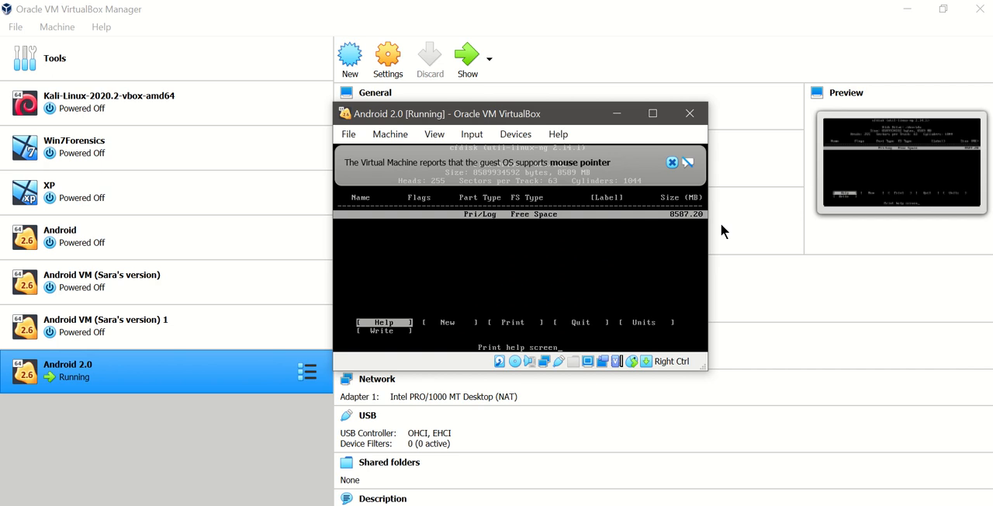
# - Create a new primary partition from the free space with a size of 8587.19 MB
pyautogui.press('Right')
pyautogui.press('Right')
pyautogui.press('Right')
pyautogui.press('Right')
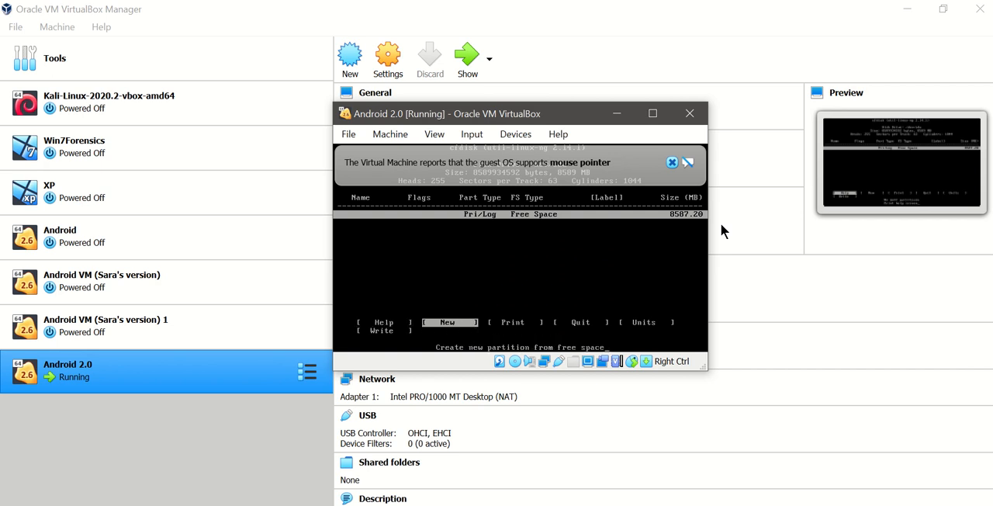
pyautogui.press('Right')
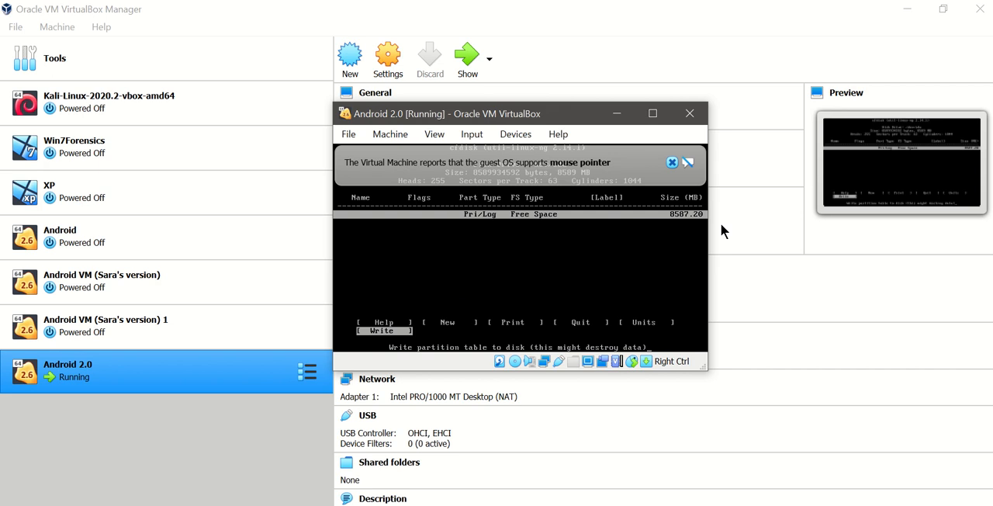
pyautogui.press('Left')
pyautogui.press('Left')
pyautogui.press('Left')
pyautogui.press('Left')
pyautogui.press('Left')
pyautogui.press('Right')
pyautogui.press('Return')
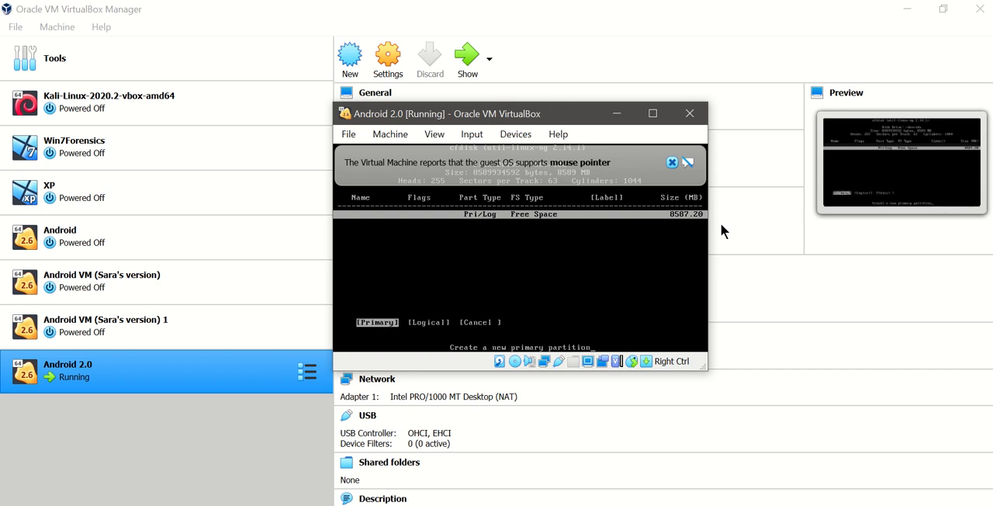
pyautogui.press('Return')
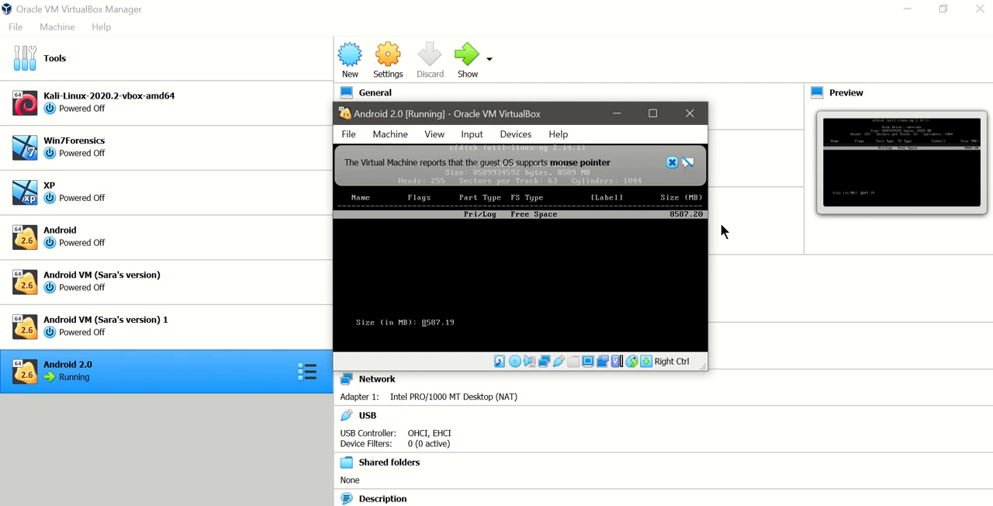
pyautogui.press('Return')
# - Turn on the bootable flag for the sda1 partition and dismiss the mouse pointer notice
pyautogui.press('Right')
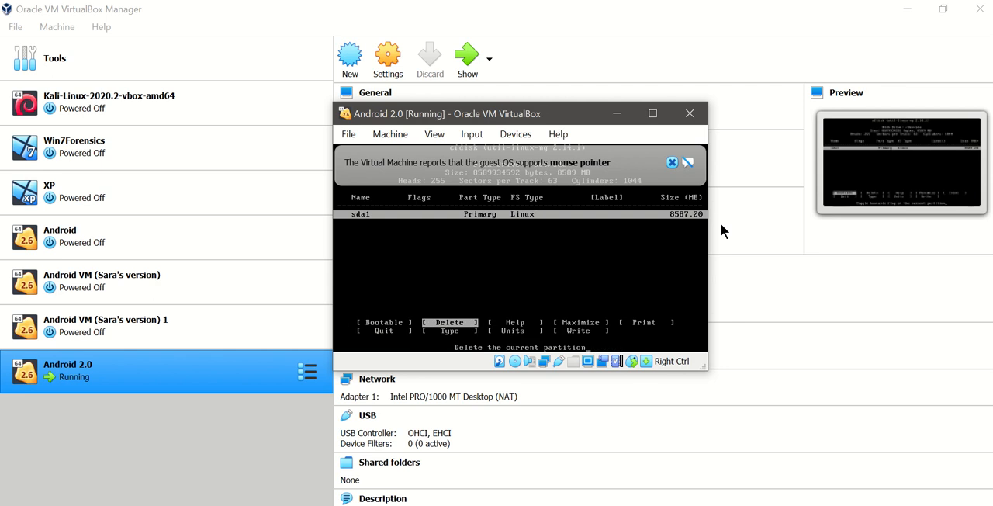
pyautogui.press('Left')
pyautogui.press('Return')
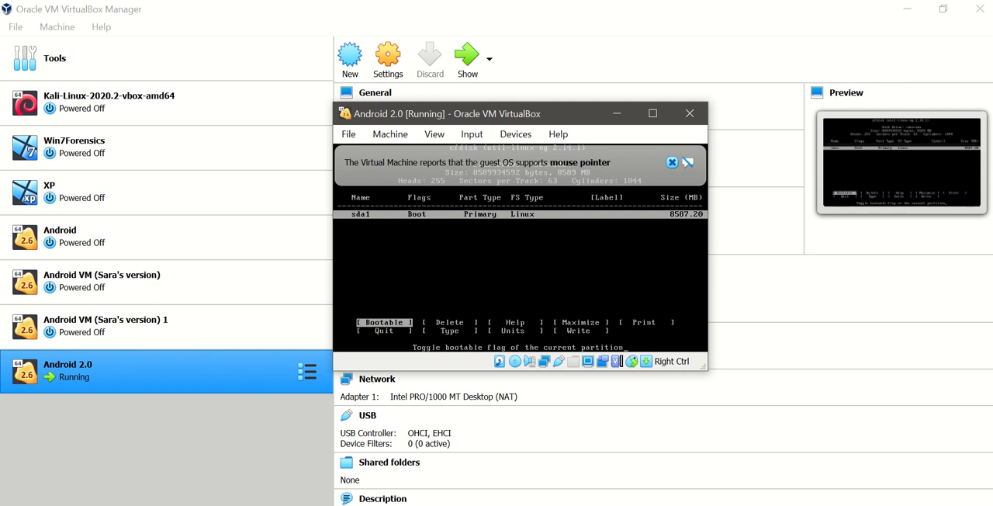
pyautogui.click(671, 164)
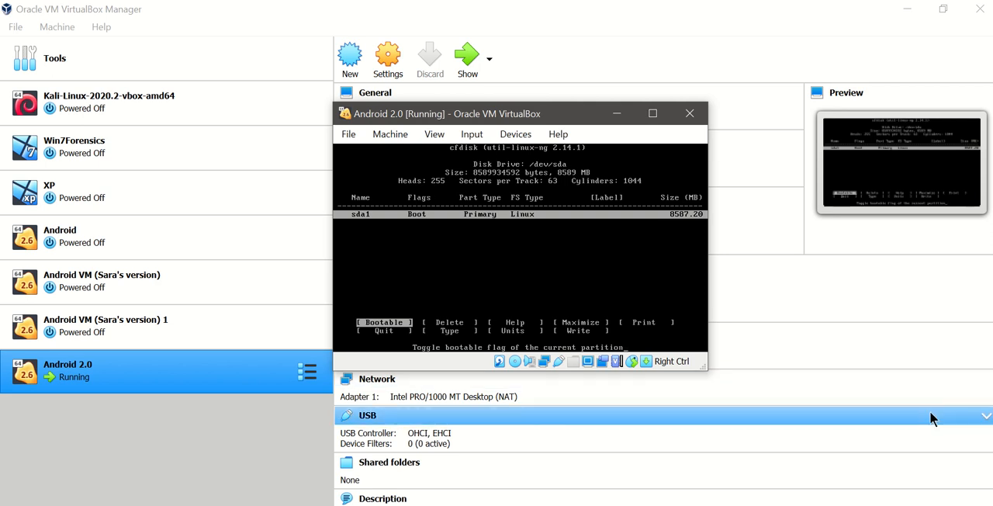
# - Write the partition table to the disk and answer yes to the confirmation question
pyautogui.press('Right')
pyautogui.press('Right')
pyautogui.press('Right')
pyautogui.press('Right')
pyautogui.press('Right')
pyautogui.press('Right')
pyautogui.press('Right')
pyautogui.press('Right')
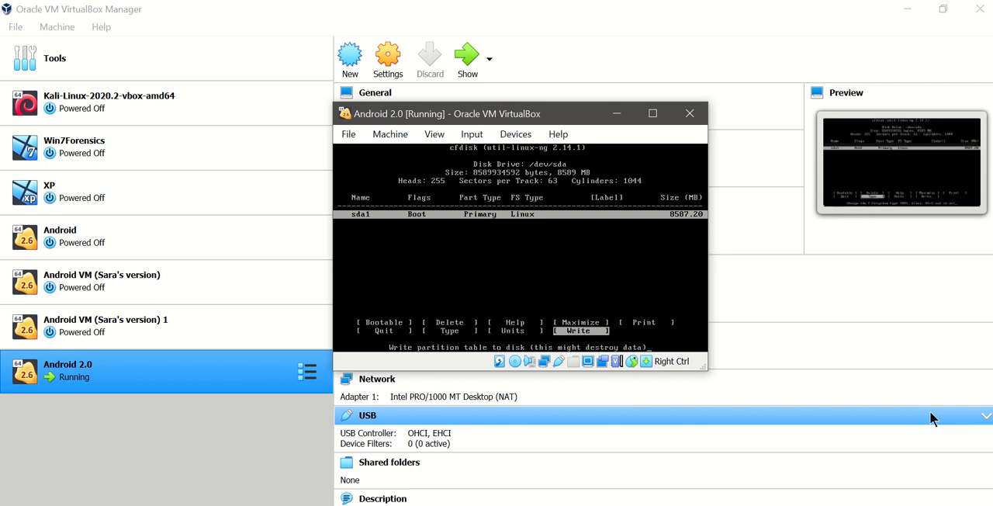
pyautogui.press('Left')
pyautogui.press('Right')
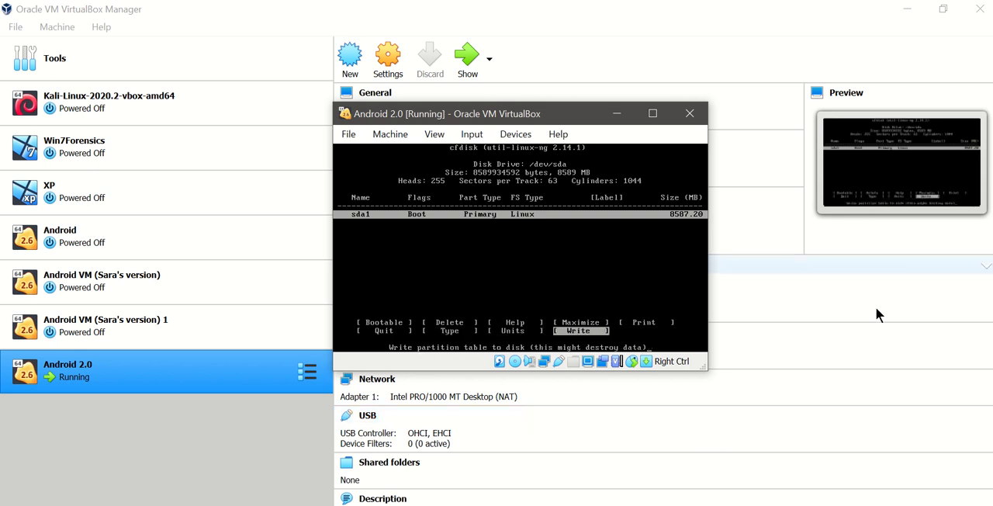
pyautogui.press('Left')
pyautogui.press('Right')
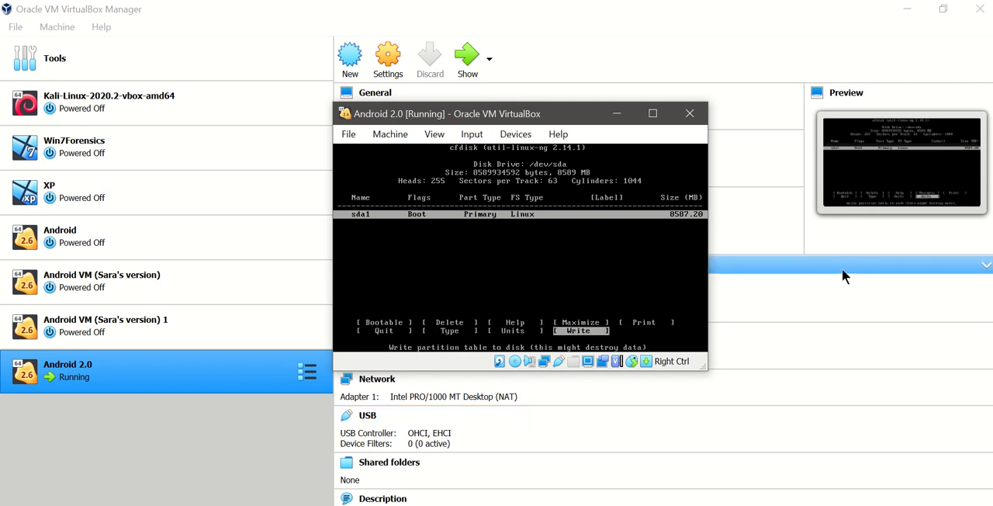
pyautogui.press('Return')
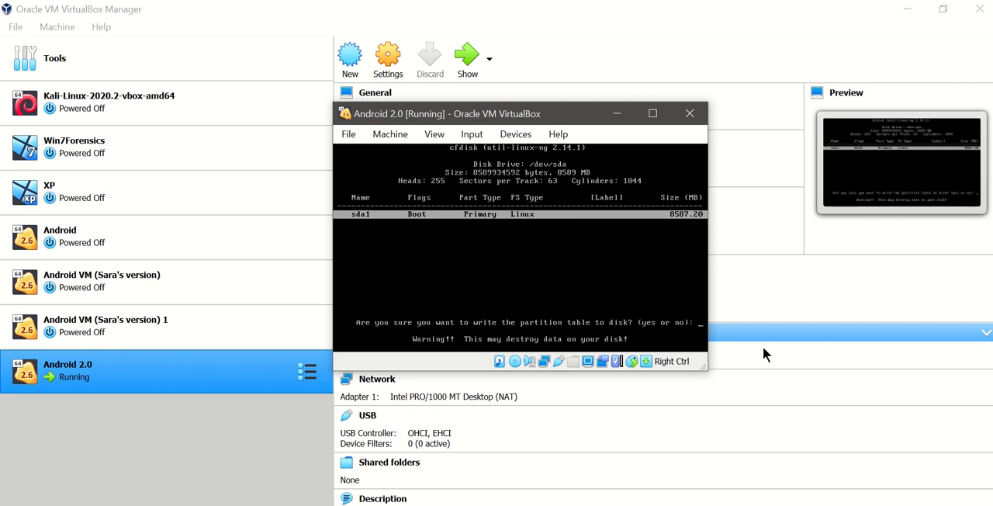
pyautogui.write('yes')
pyautogui.press('Return')
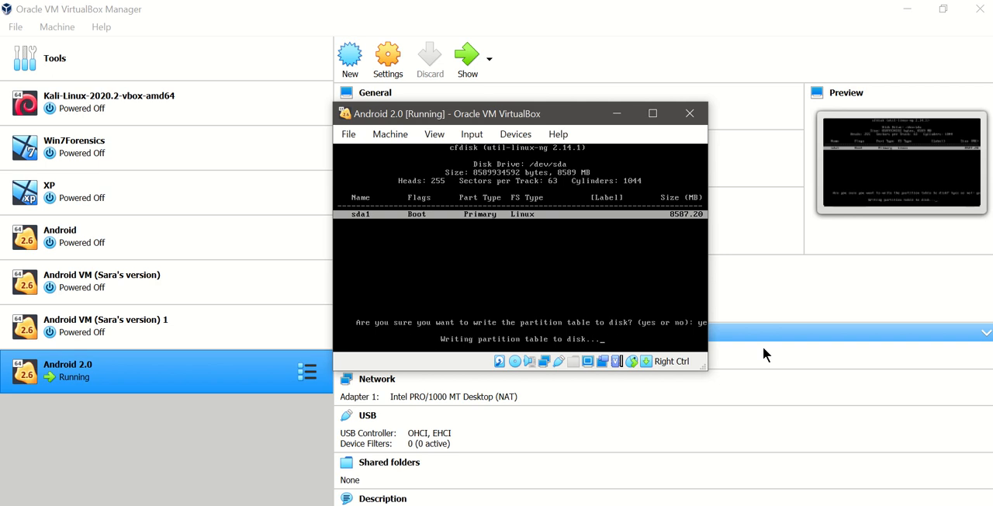
# - Enlarge the virtual machine window and quit the cfdisk partitioning program
pyautogui.moveTo(707, 371); pyautogui.dragTo(786, 395)
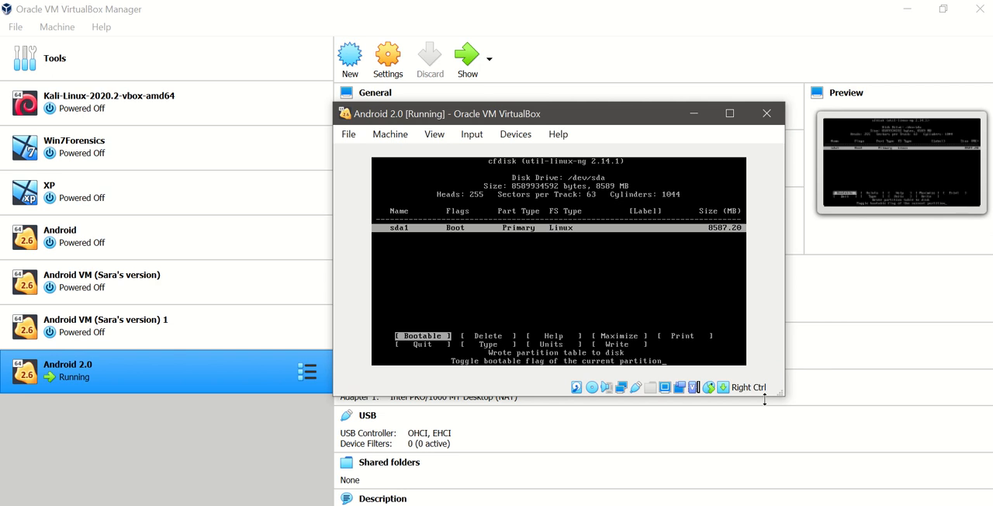
pyautogui.press('Right')
pyautogui.press('Right')
pyautogui.press('Right')
pyautogui.press('Right')
pyautogui.press('Right')
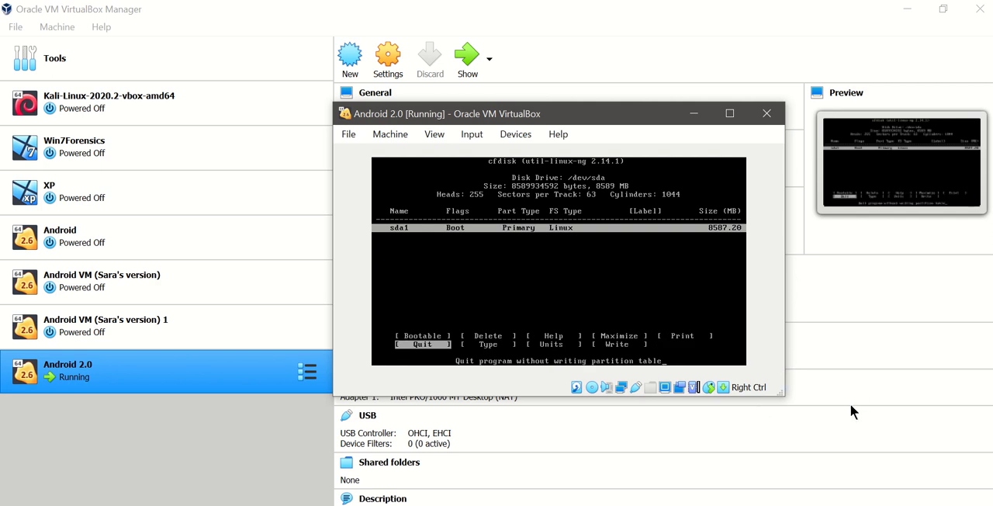
pyautogui.press('Return')
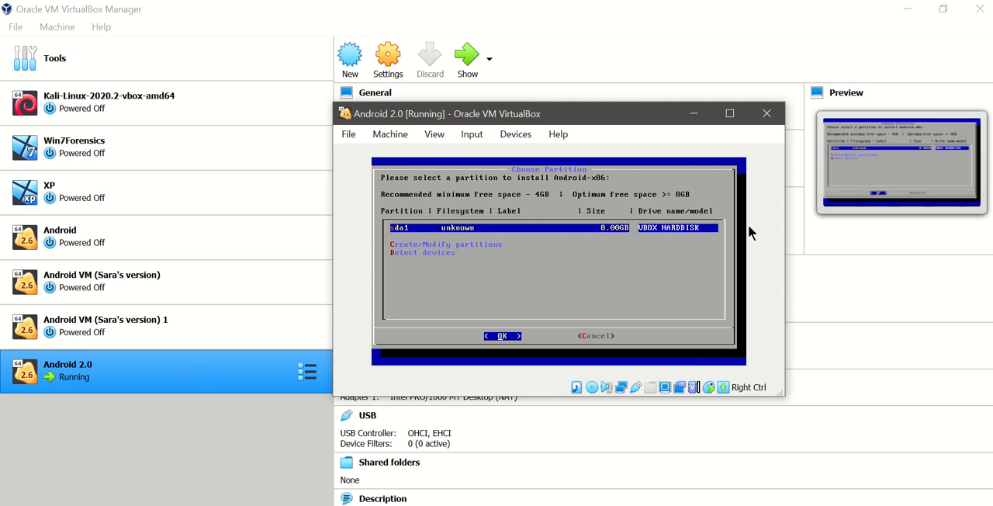
# - Choose sda1 as the installation partition and format it with the ext4 filesystem, agreeing to lose its data
pyautogui.press('Return')
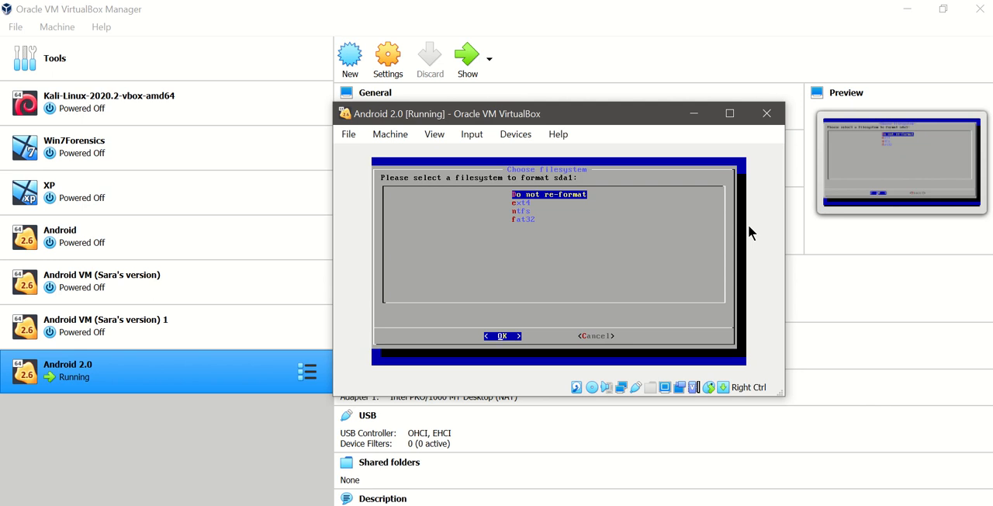
pyautogui.press('Down')
pyautogui.press('Return')
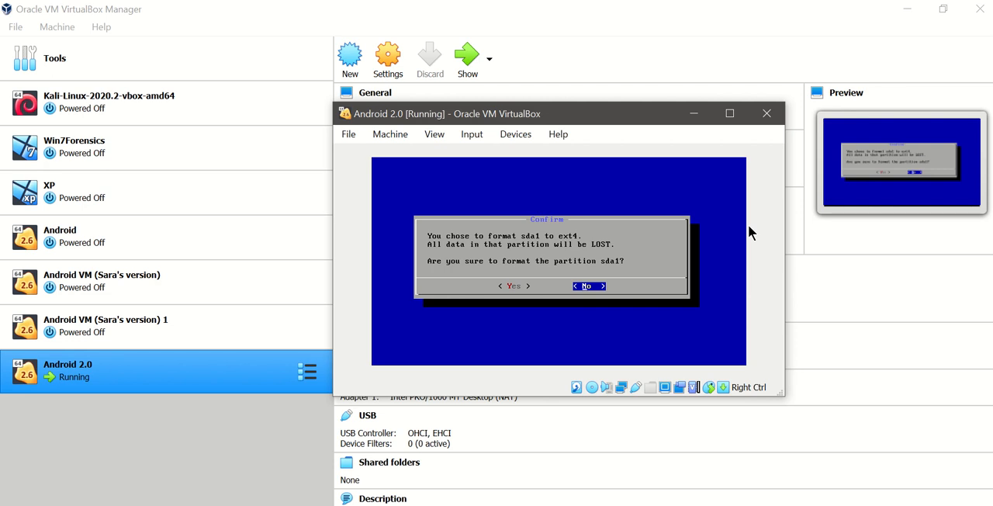
pyautogui.press('Left')
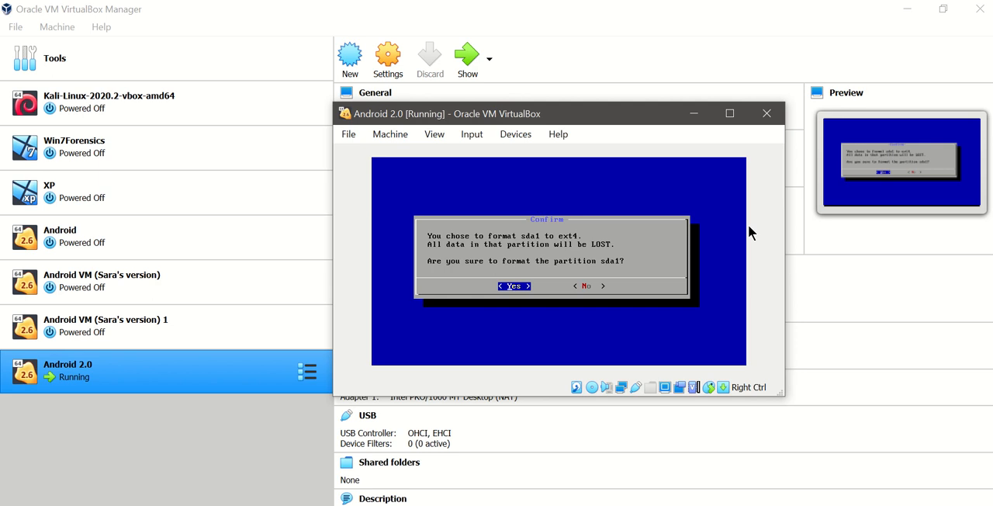
pyautogui.press('Return')
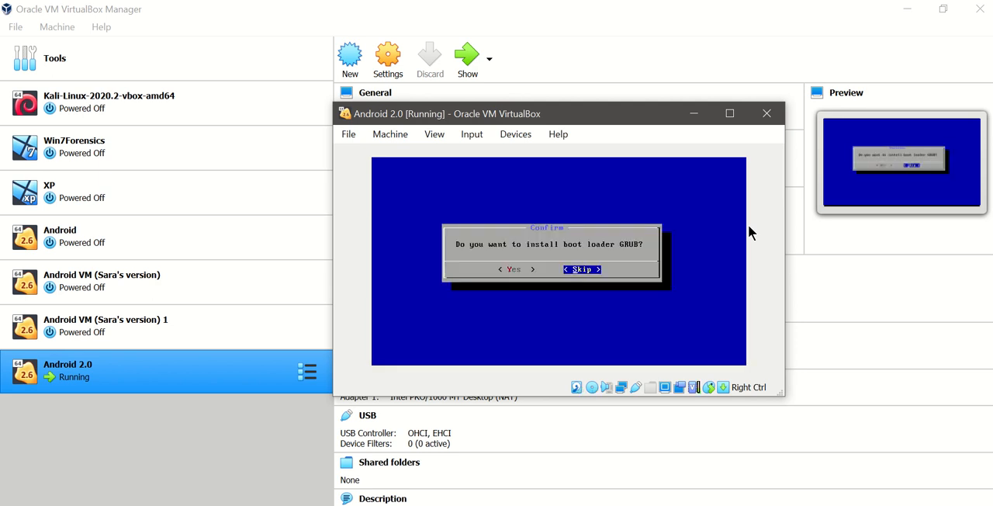
# - Agree to install the GRUB boot loader and to make the /system directory read-write
pyautogui.press('Left')
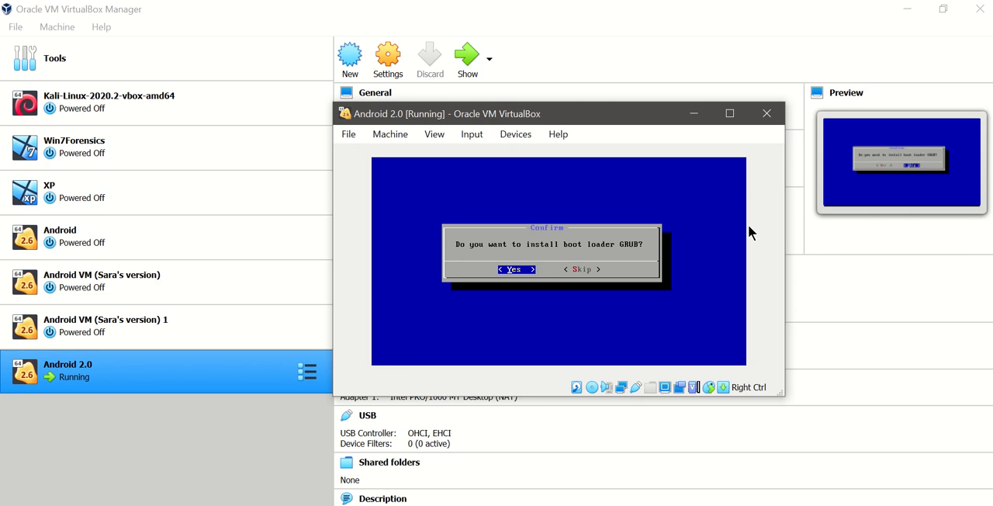
pyautogui.press('Return')
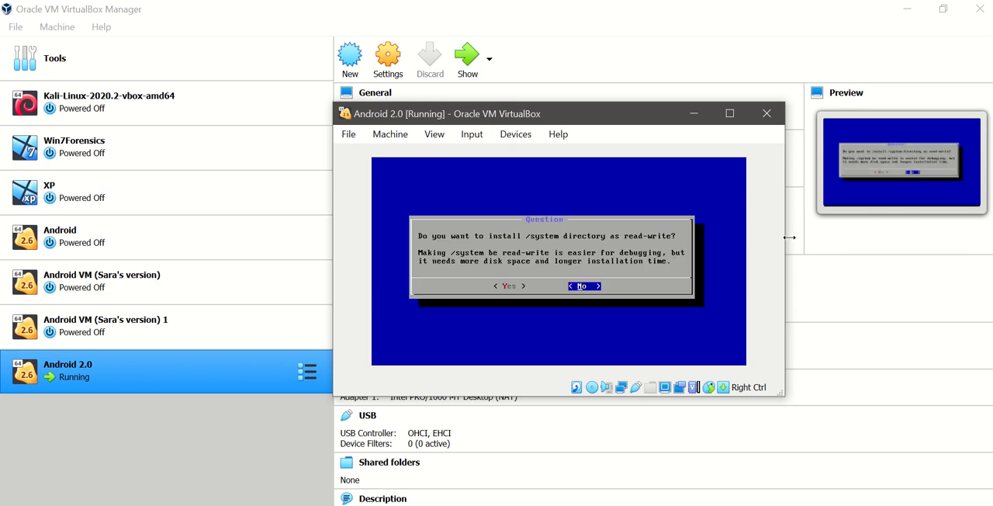
pyautogui.press('Left')
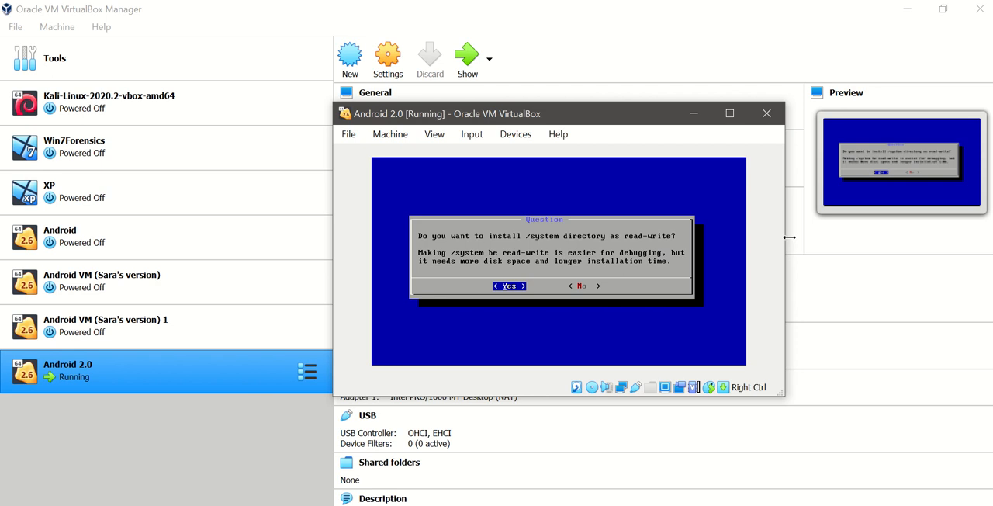
pyautogui.press('Return')
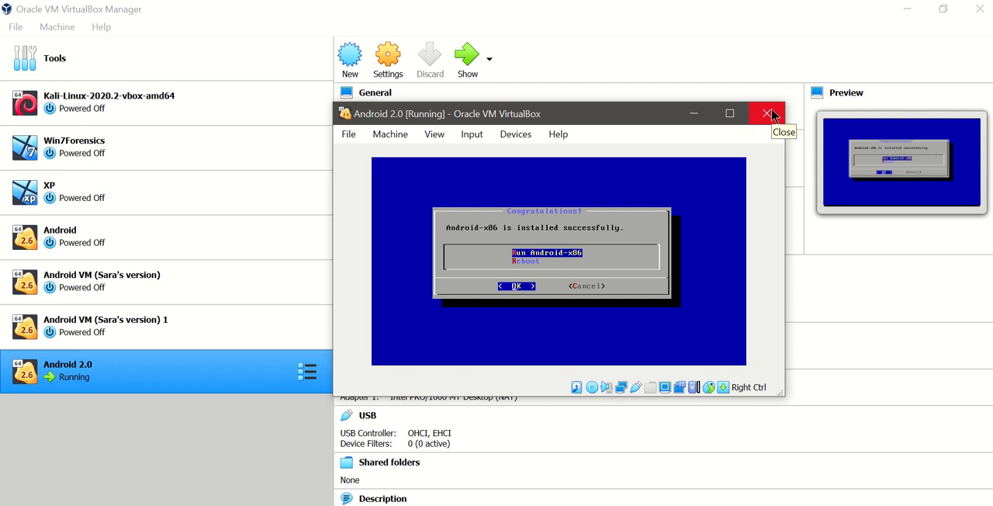
# - Close the running Android 2.0 virtual machine by powering it off
pyautogui.click(772, 115)
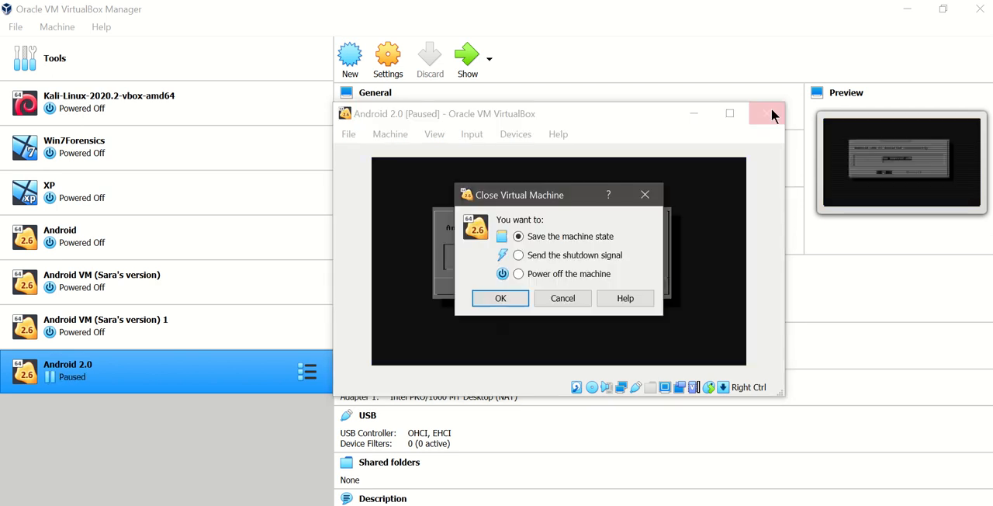
pyautogui.click(537, 275)
pyautogui.click(491, 298)
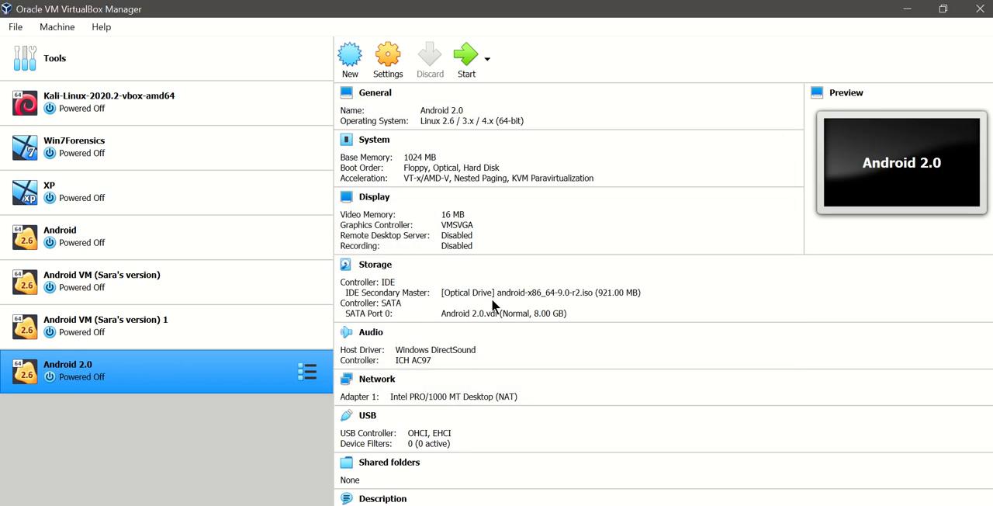
pyautogui.click(307, 375)
pyautogui.click(191, 410)
# - Remove the optical drive holding android-x86_64-9.0-r2.iso from the Android 2.0 storage settings and save the change
pyautogui.click(390, 70)
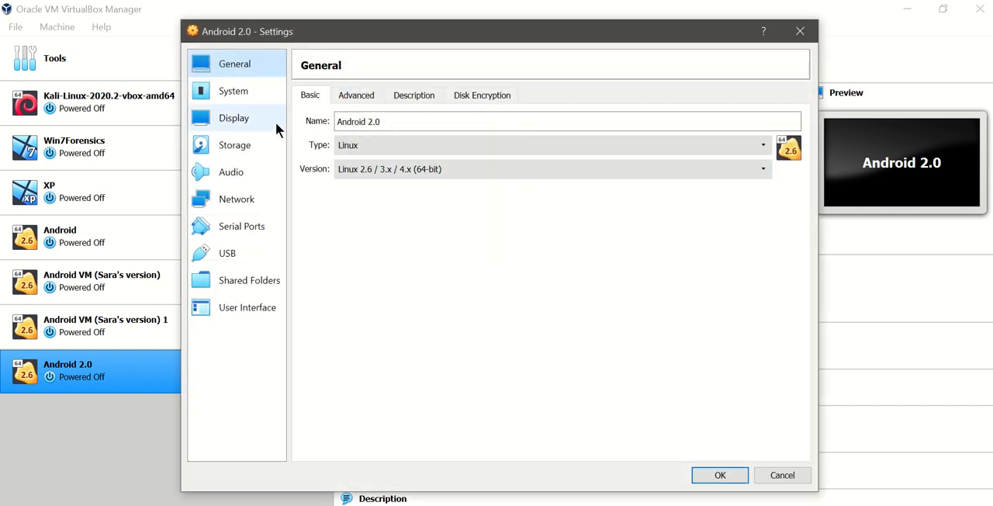
pyautogui.click(258, 155)
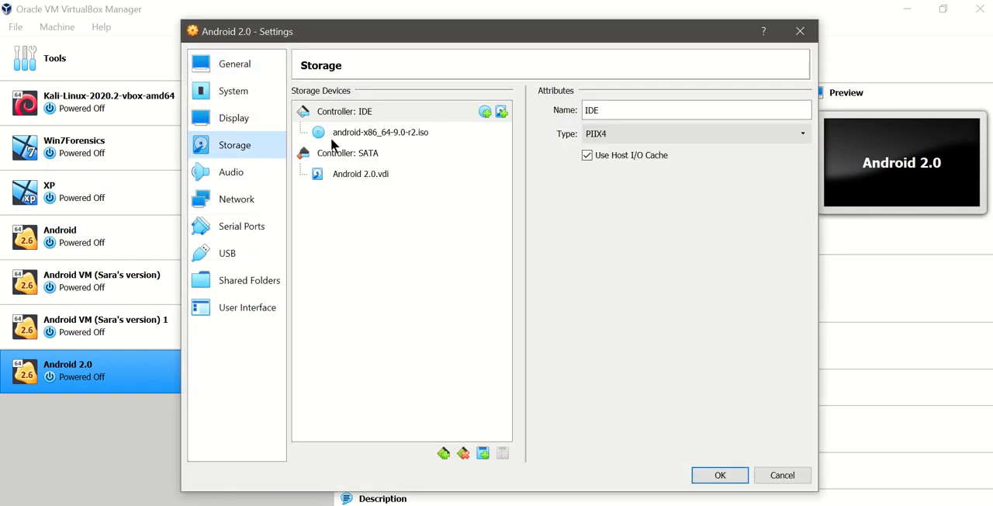
pyautogui.click(377, 136)
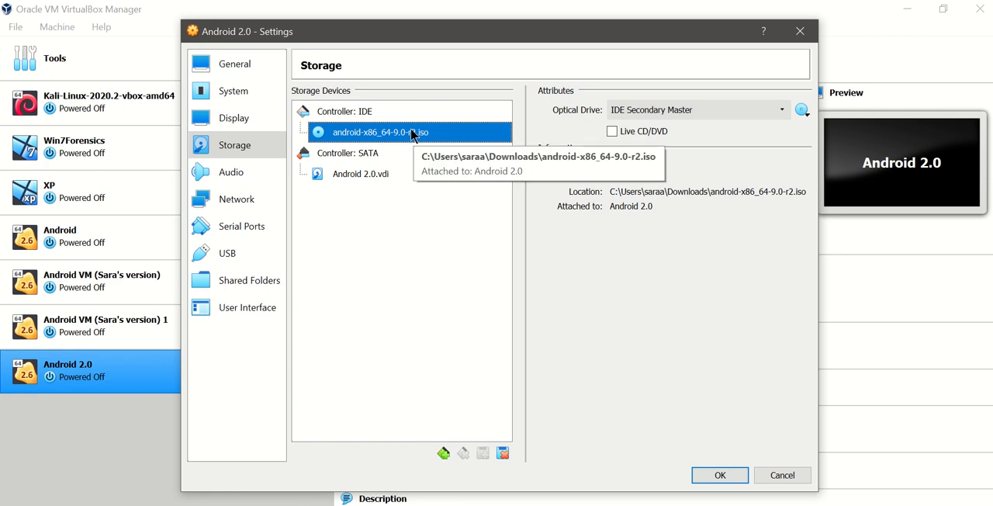
pyautogui.click(503, 453)
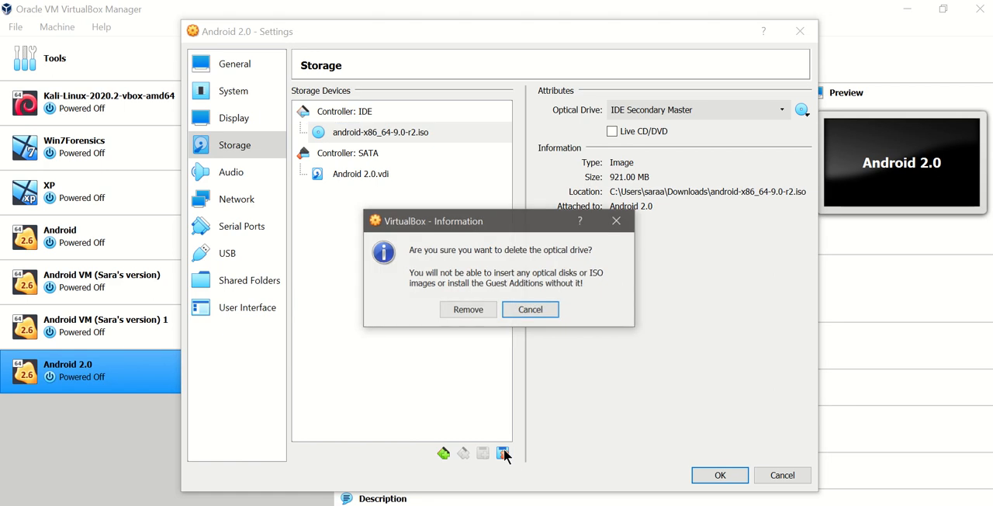
pyautogui.click(478, 312)
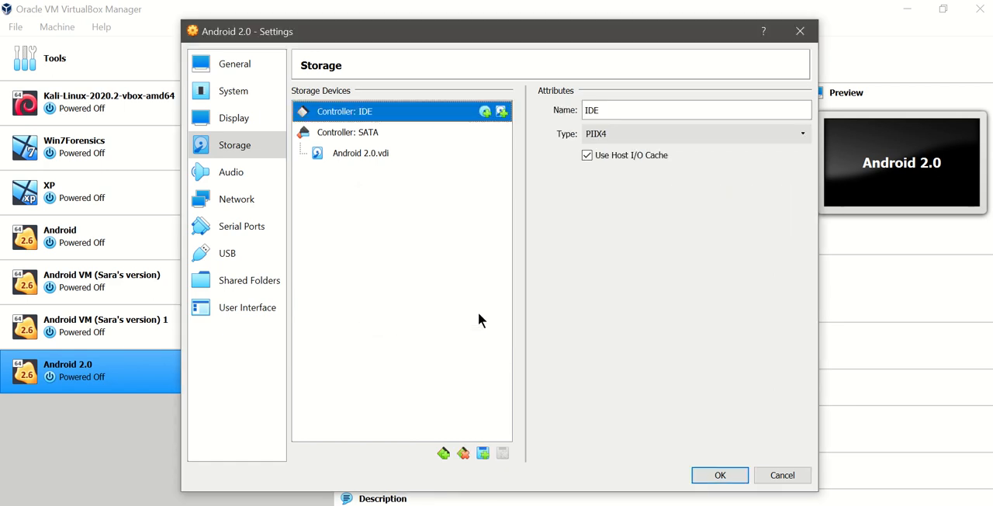
pyautogui.click(729, 479)
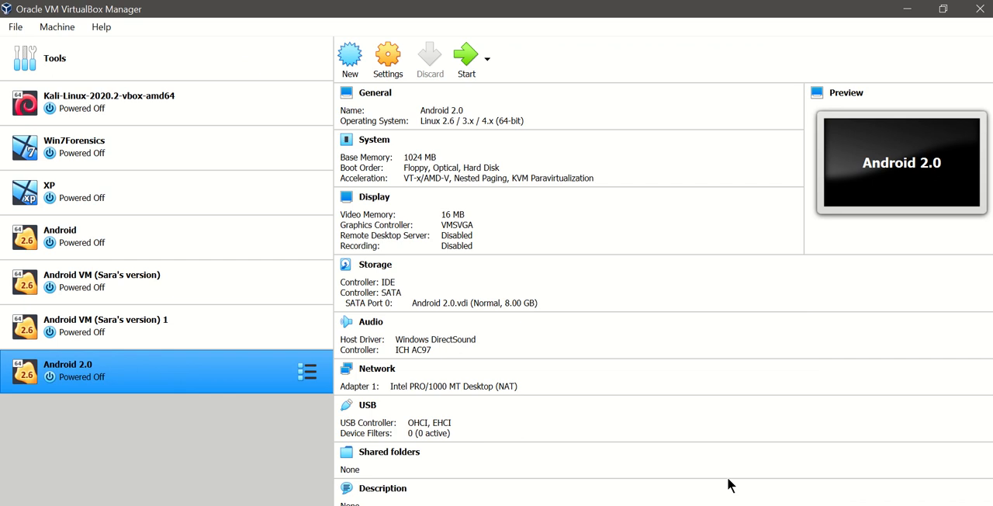
# - Turn off Hardware Clock in UTC Time in the system settings of Android 2.0
pyautogui.click(384, 62)
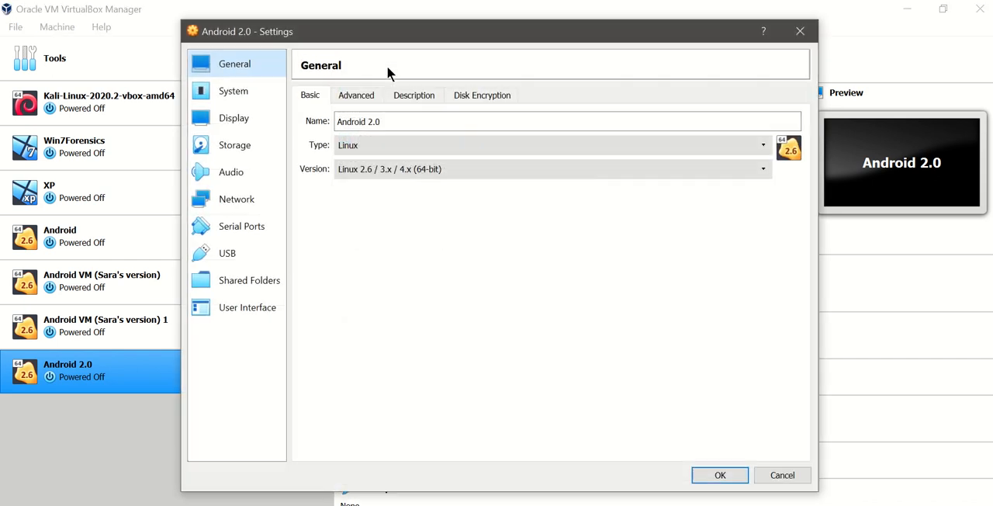
pyautogui.click(250, 91)
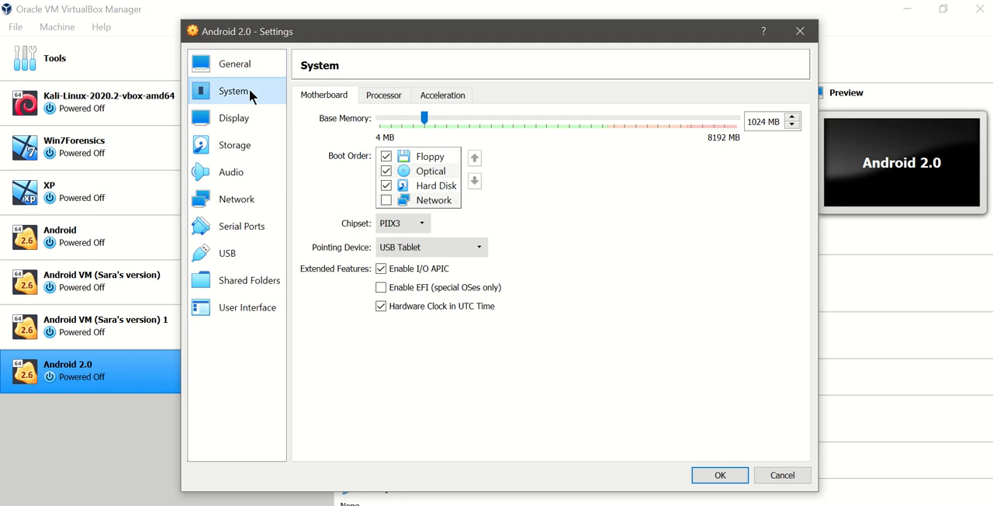
pyautogui.click(384, 307)
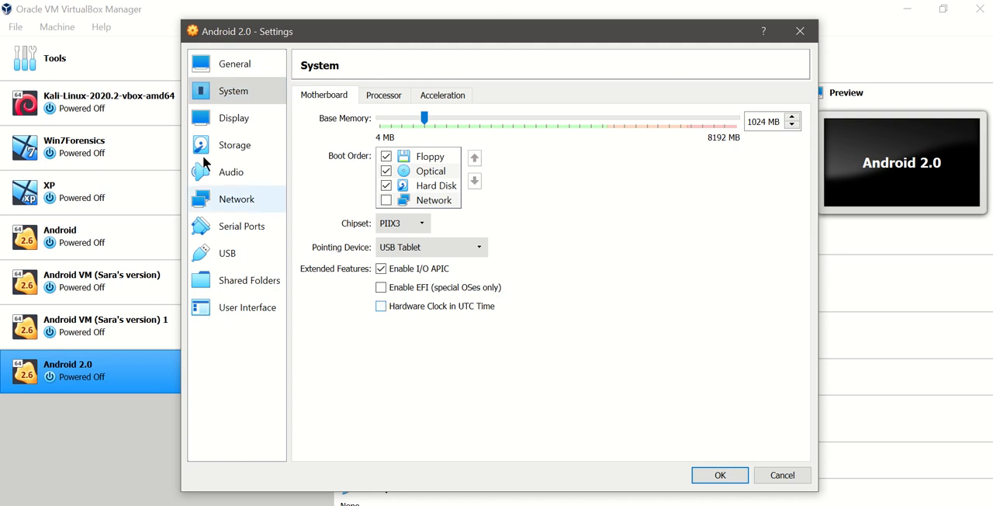
# - Select VBoxVGA as the graphics controller, enable 3D acceleration and apply the virtual machine settings
pyautogui.click(223, 121)
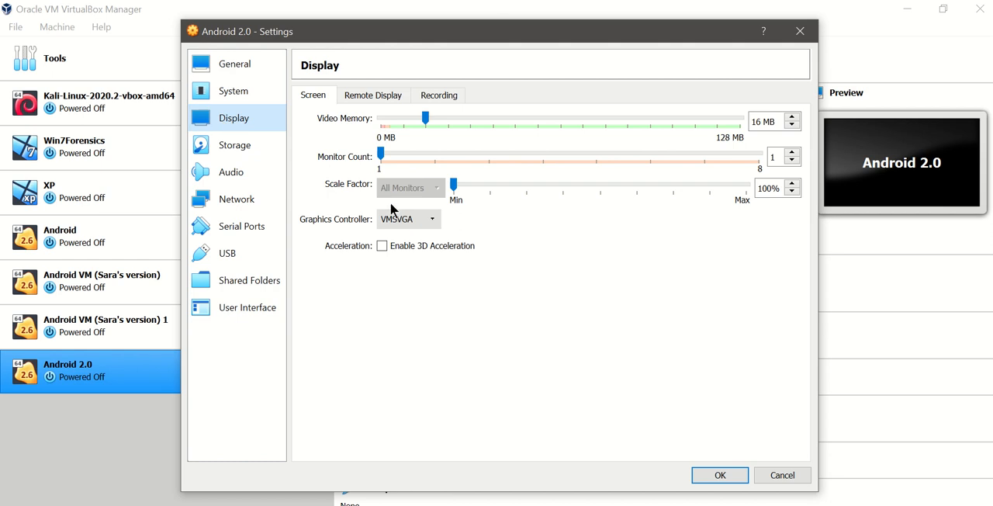
pyautogui.click(398, 220)
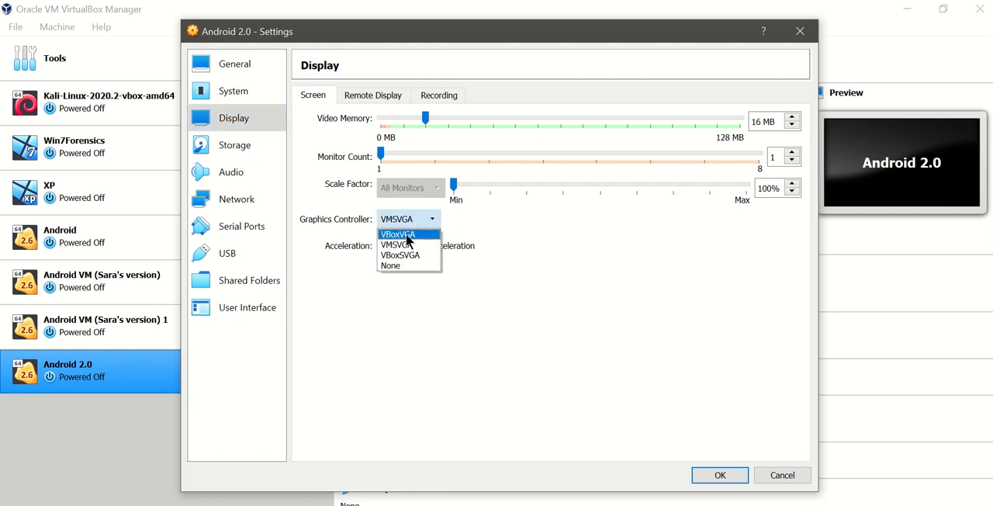
pyautogui.click(406, 233)
pyautogui.moveTo(485, 476)
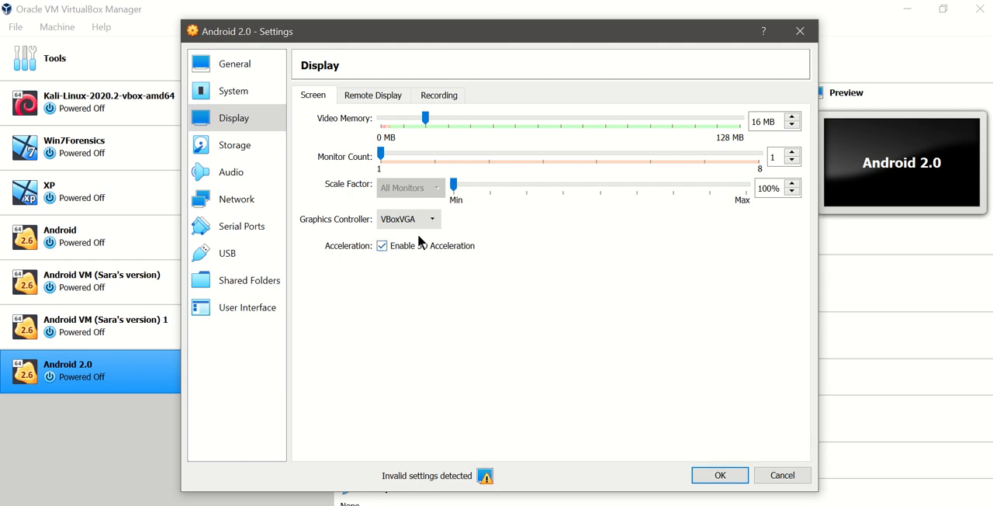
pyautogui.click(720, 478)
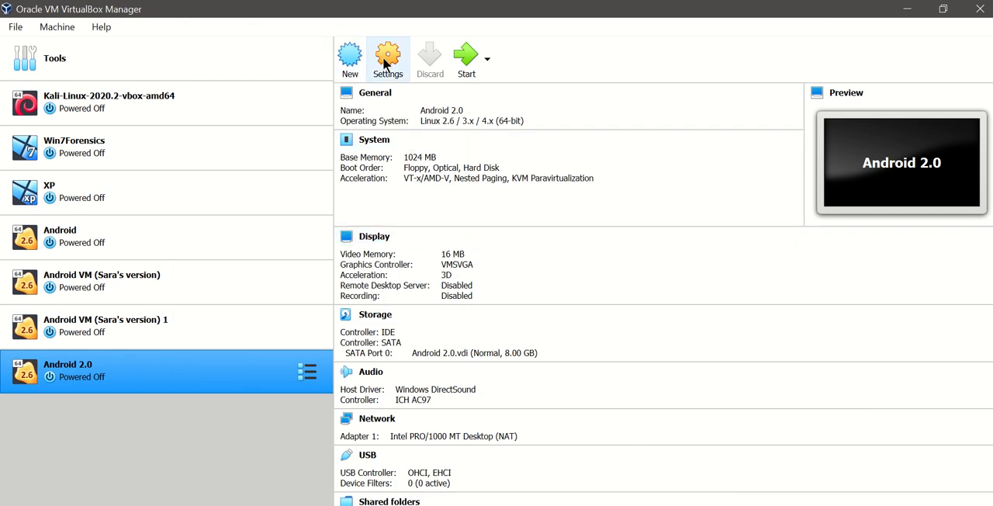
# - Check the Display and System Motherboard settings of the Android 2.0 virtual machine
pyautogui.click(387, 67)
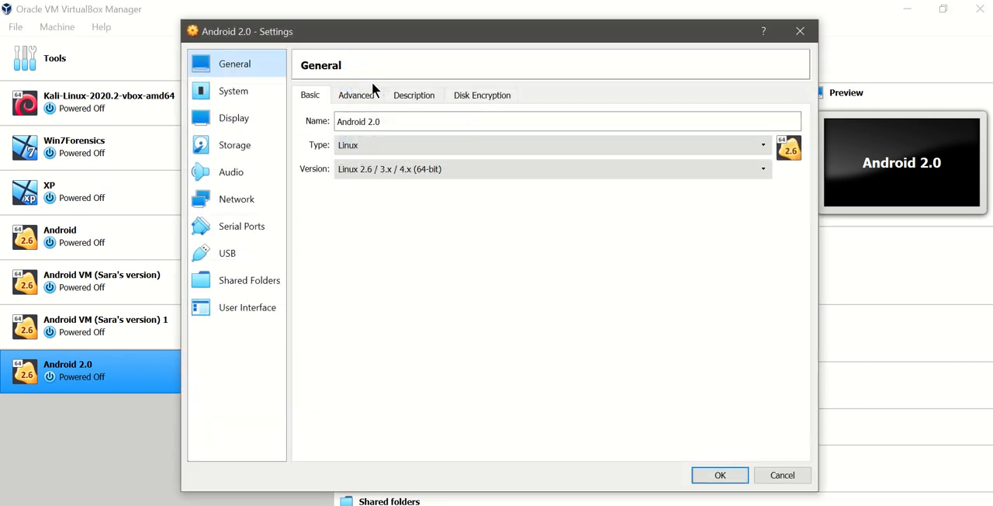
pyautogui.click(255, 116)
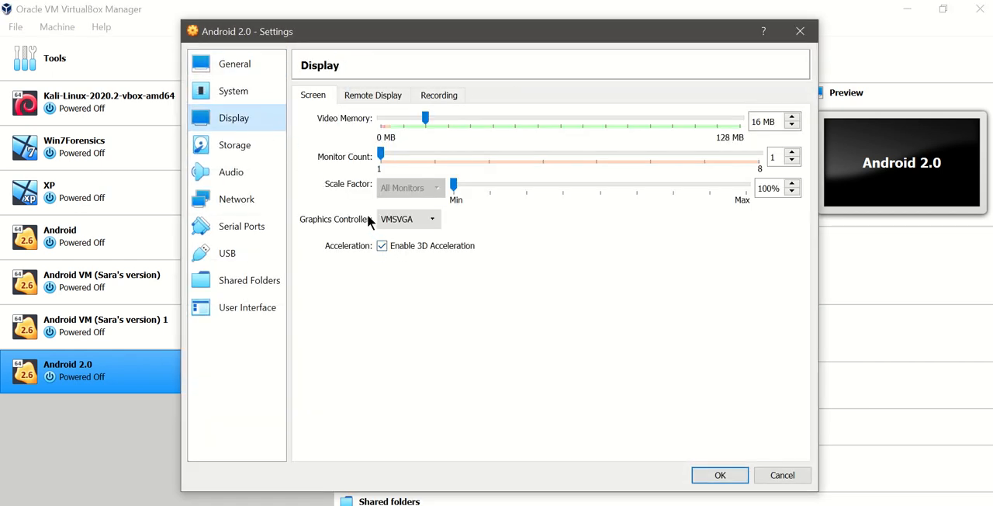
pyautogui.click(257, 92)
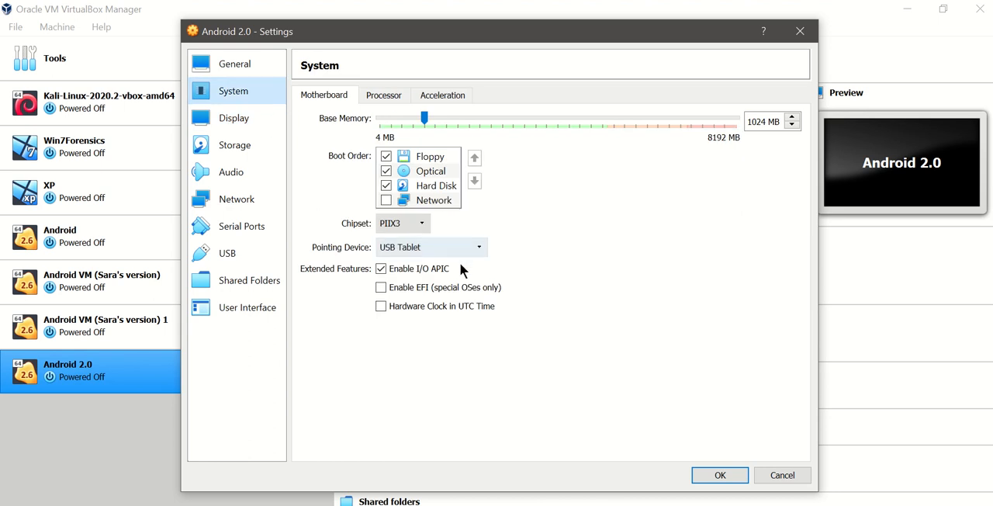
pyautogui.click(715, 480)
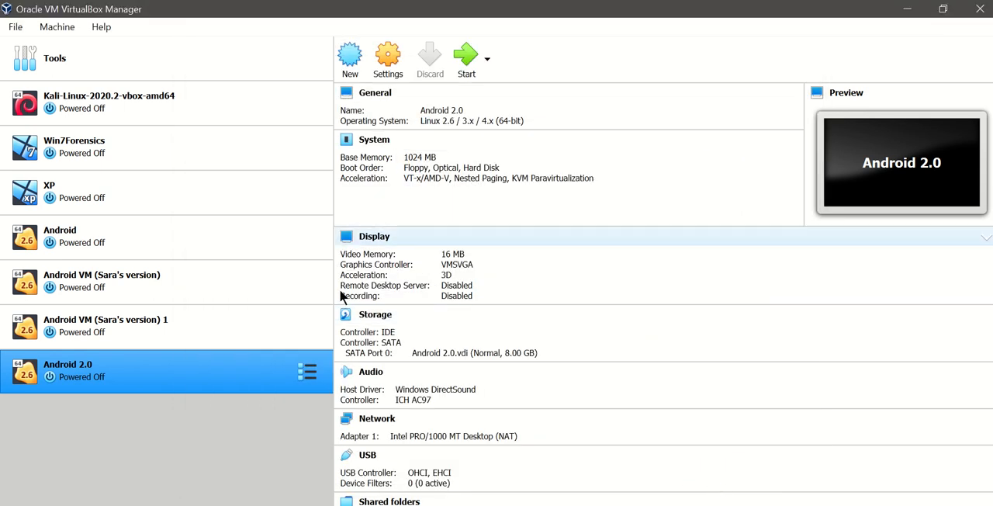
# - Try to boot the Android 2.0 virtual machine, dismissing its notifications, and power it off
pyautogui.doubleClick(88, 380)
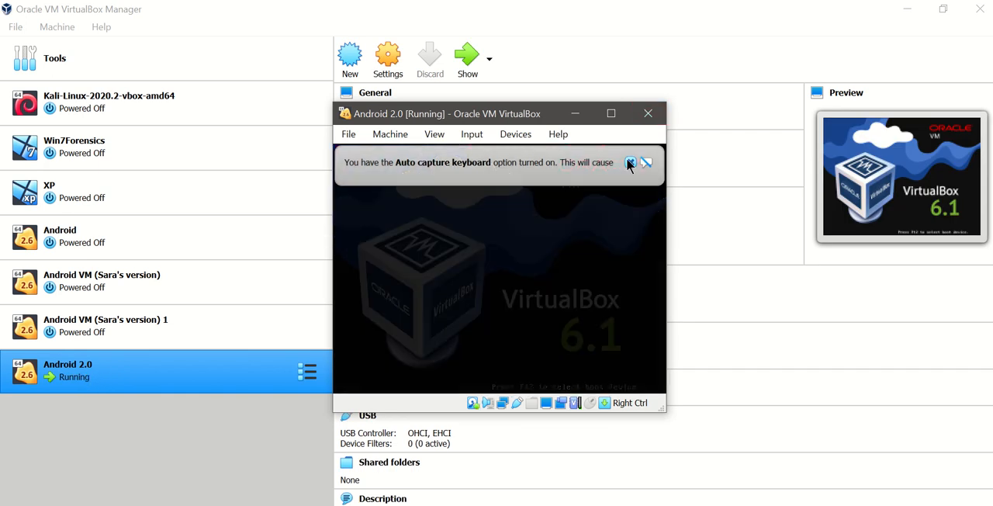
pyautogui.moveTo(626, 159)
pyautogui.click(671, 162)
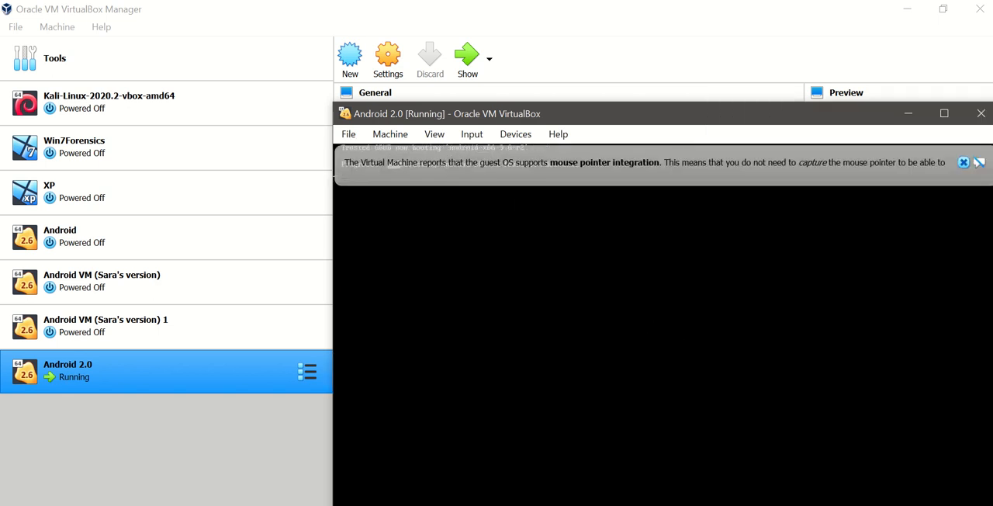
pyautogui.moveTo(714, 120); pyautogui.dragTo(561, 49)
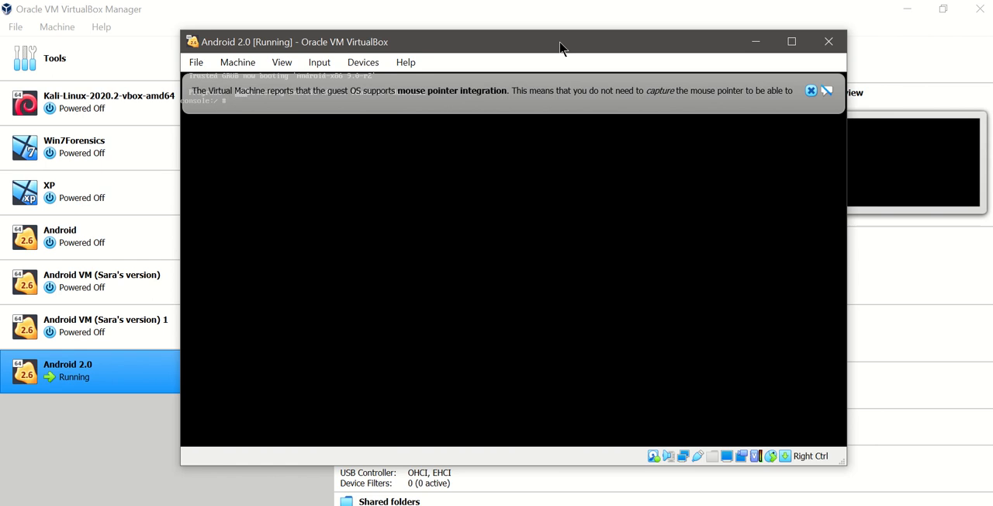
pyautogui.click(811, 90)
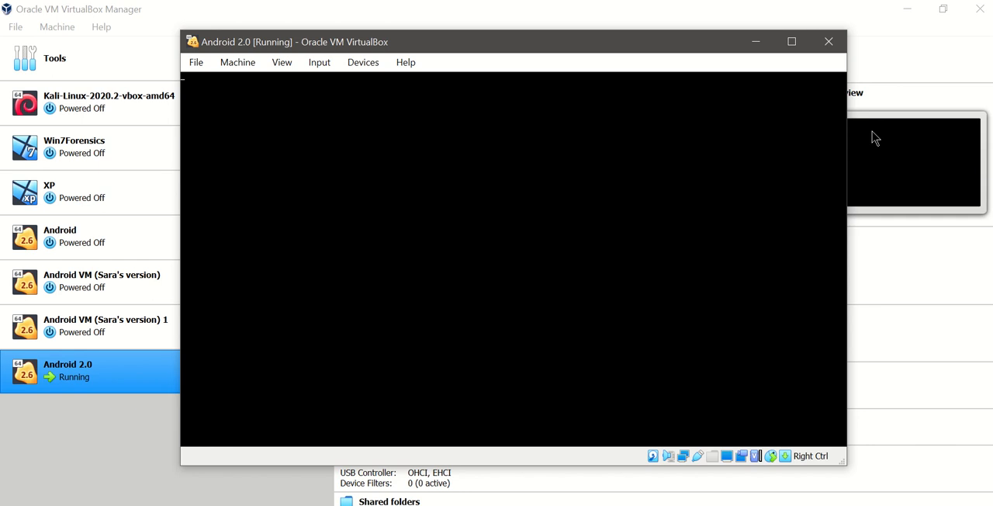
pyautogui.click(831, 38)
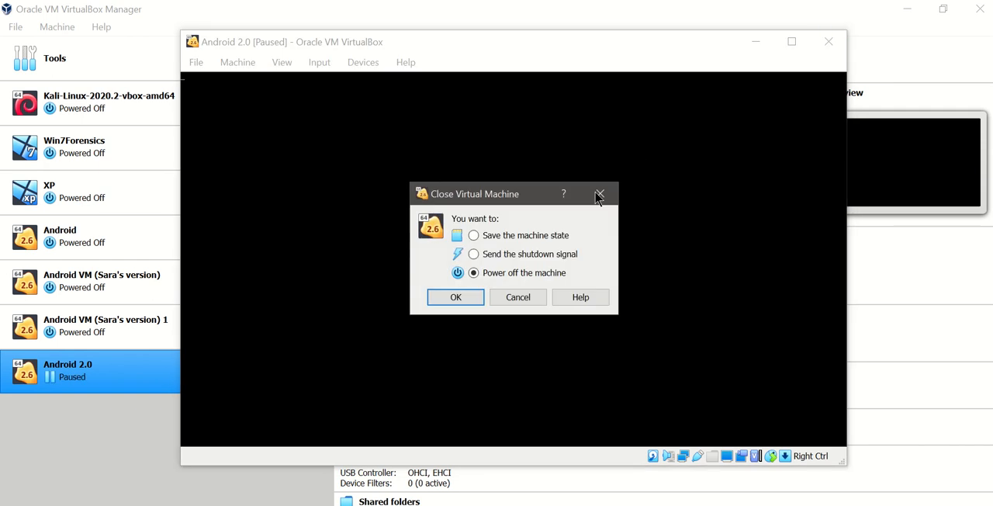
pyautogui.click(455, 298)
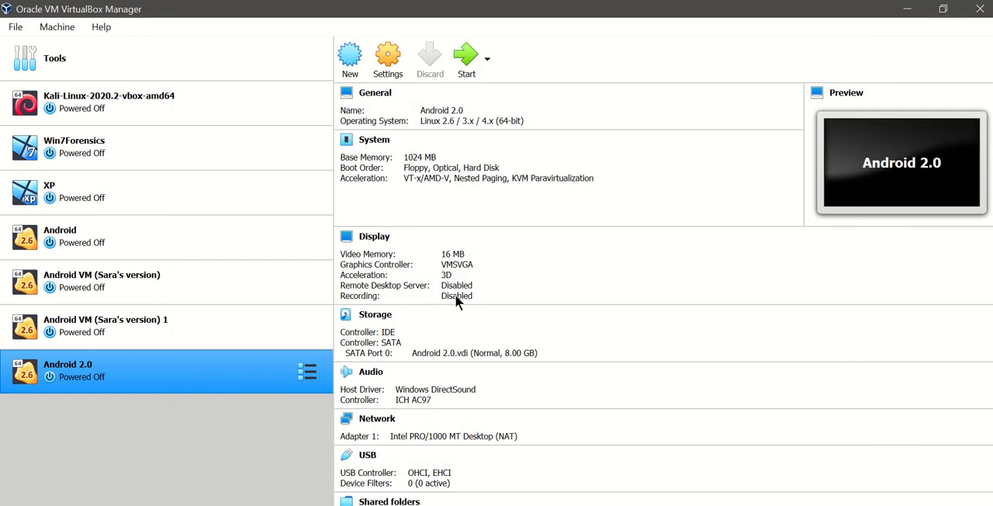
# - Set the graphics controller of Android 2.0 to VBoxVGA, turn off 3D acceleration and save the settings
pyautogui.click(391, 62)
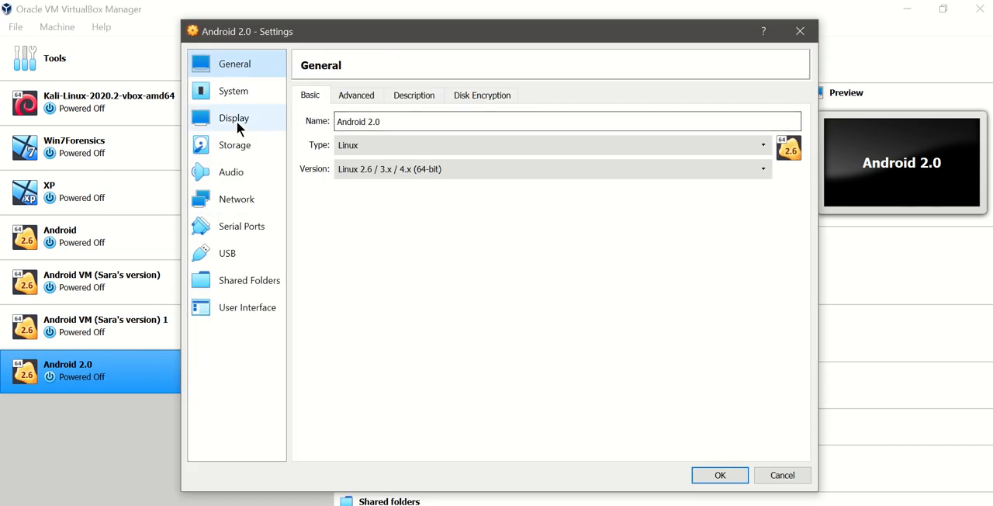
pyautogui.click(238, 91)
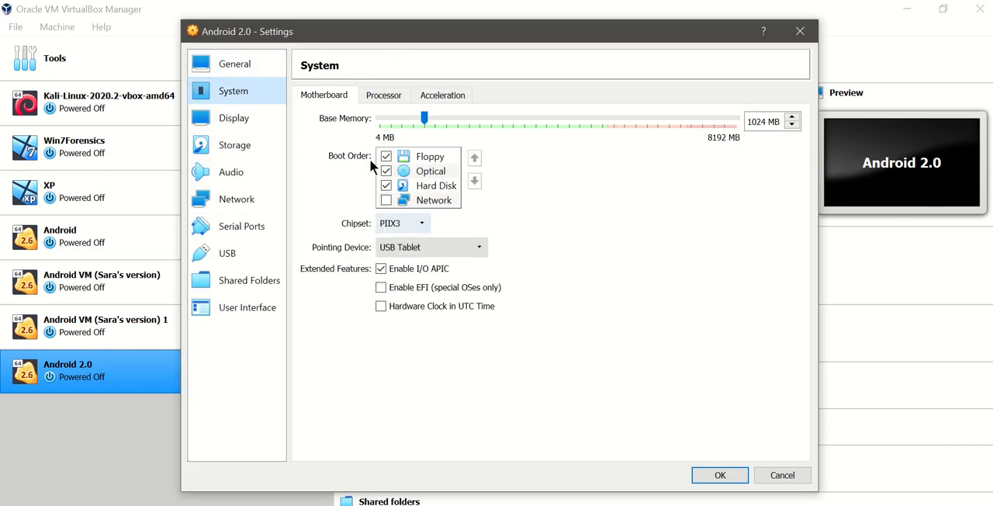
pyautogui.click(402, 95)
pyautogui.click(427, 94)
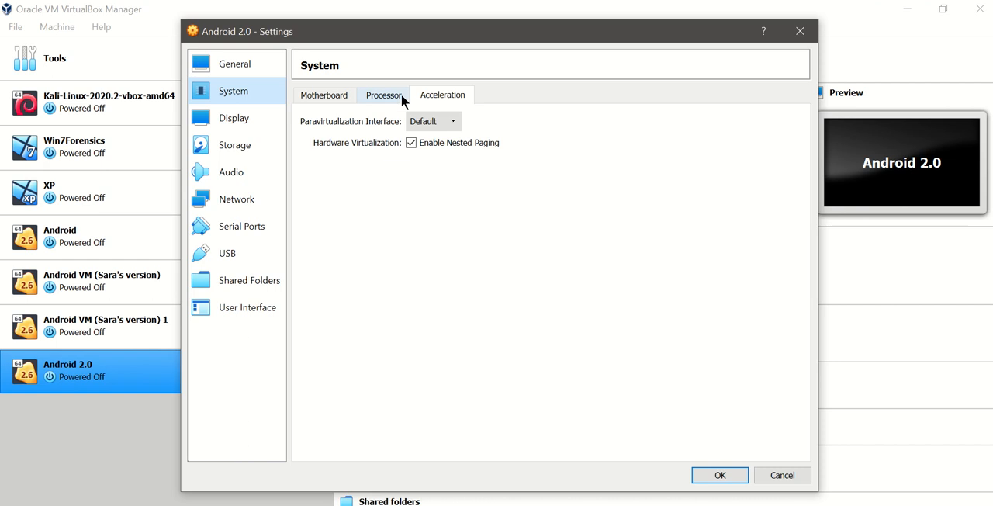
pyautogui.click(401, 93)
pyautogui.click(339, 96)
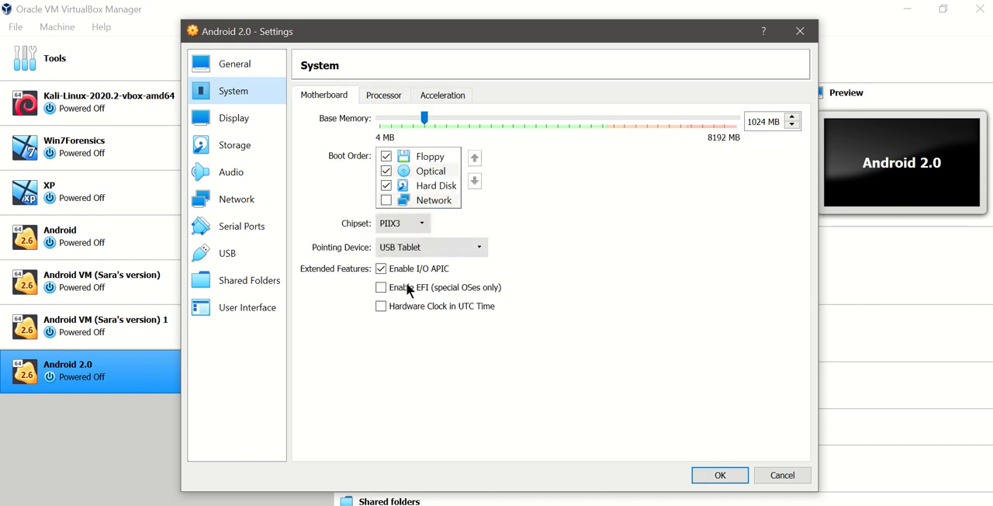
pyautogui.click(250, 110)
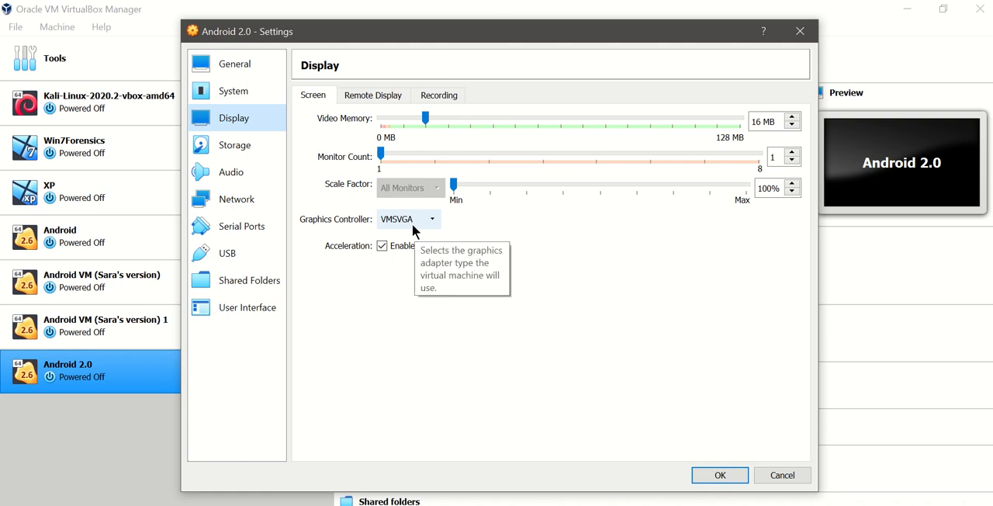
pyautogui.click(393, 246)
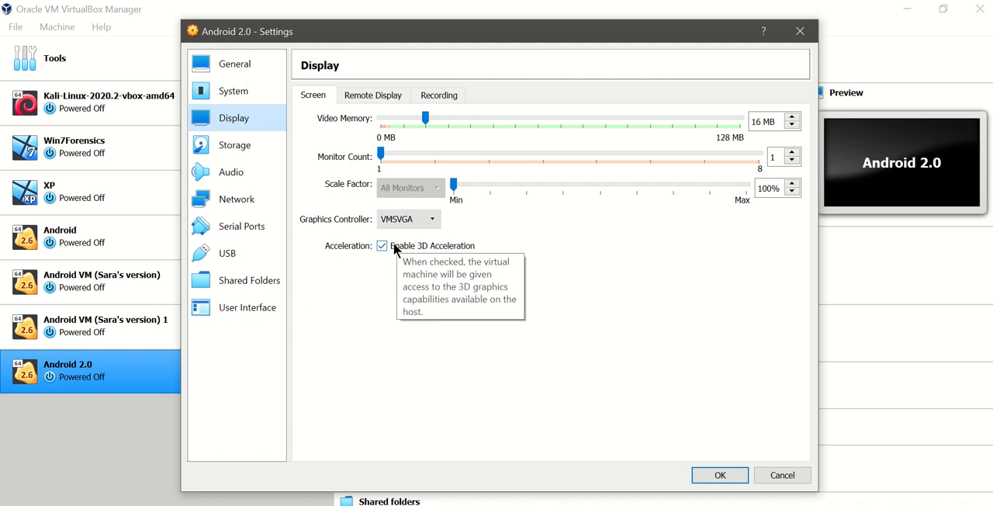
pyautogui.click(420, 223)
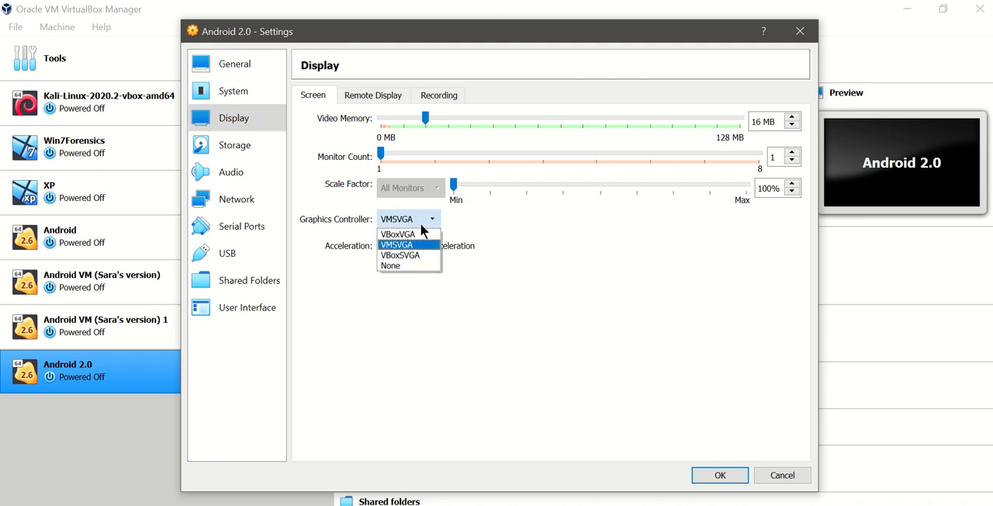
pyautogui.click(423, 234)
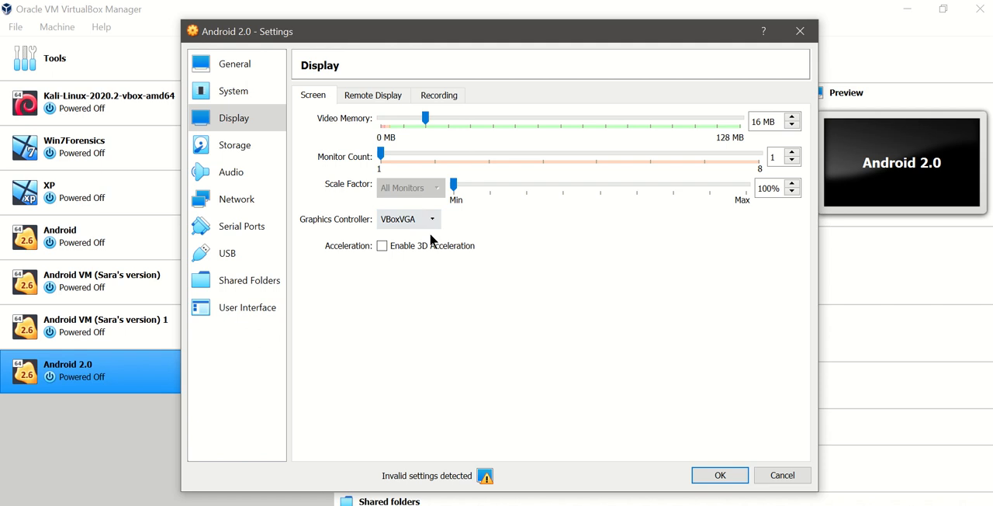
pyautogui.click(728, 476)
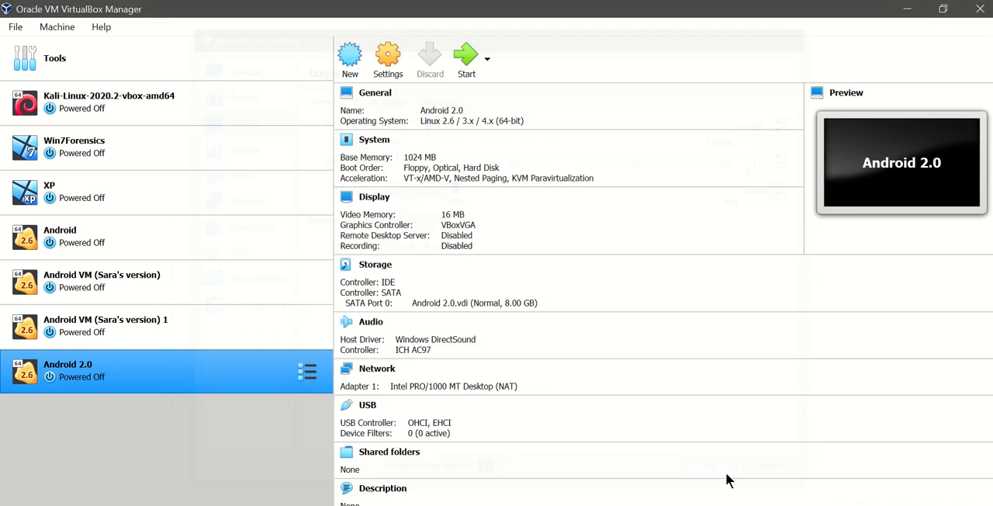
# - Start the Android 2.0 virtual machine, dismiss its mouse pointer integration notice and let Android boot
pyautogui.doubleClick(177, 371)
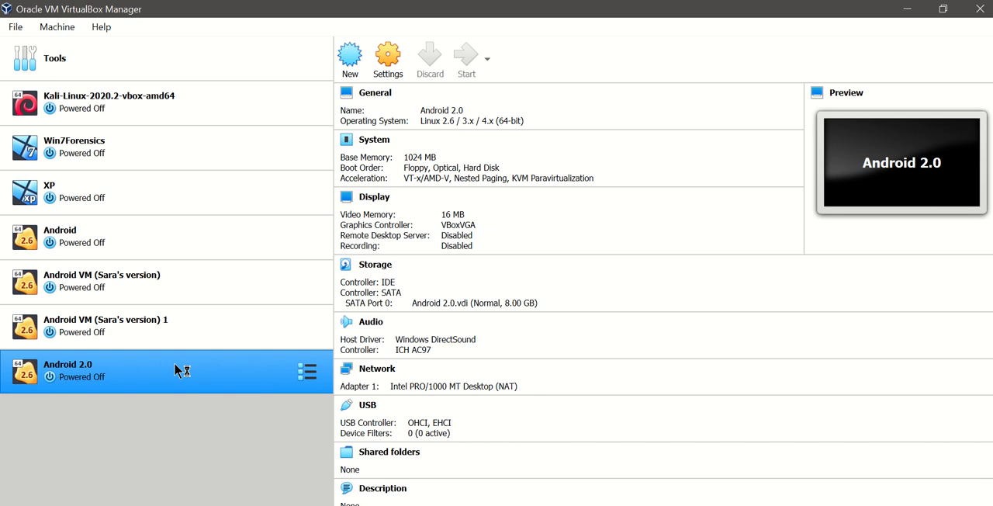
pyautogui.keyDown('ctrl'); pyautogui.click(229, 334); pyautogui.keyUp('ctrl')
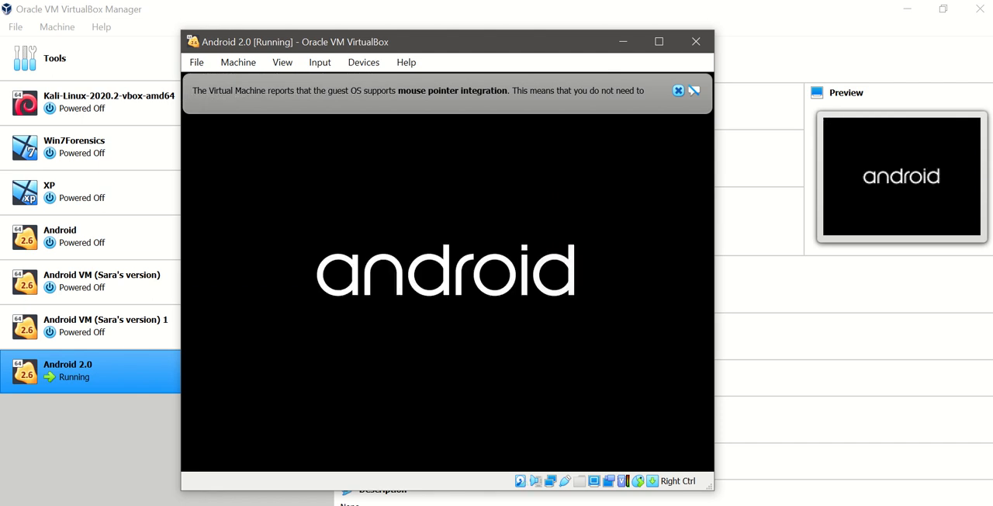
pyautogui.click(678, 90)
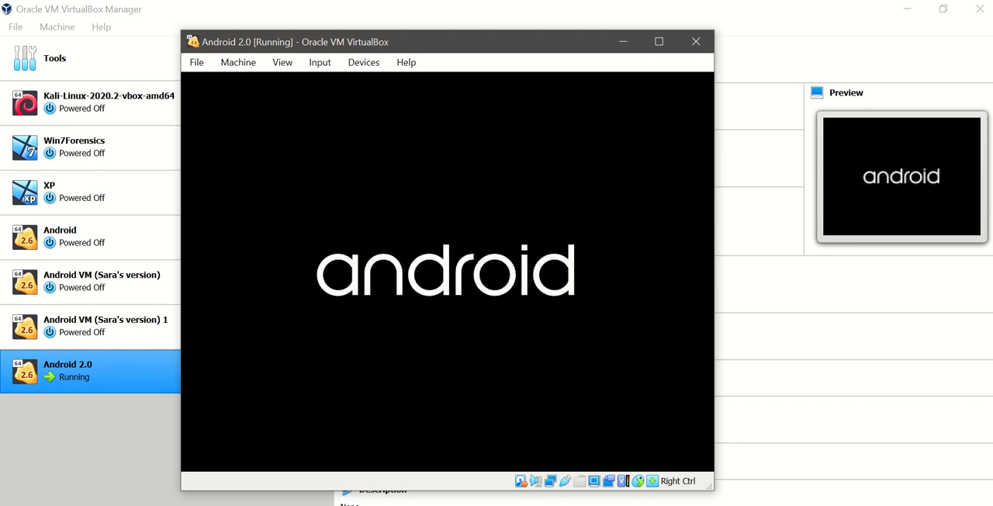
pyautogui.moveTo(463, 45)
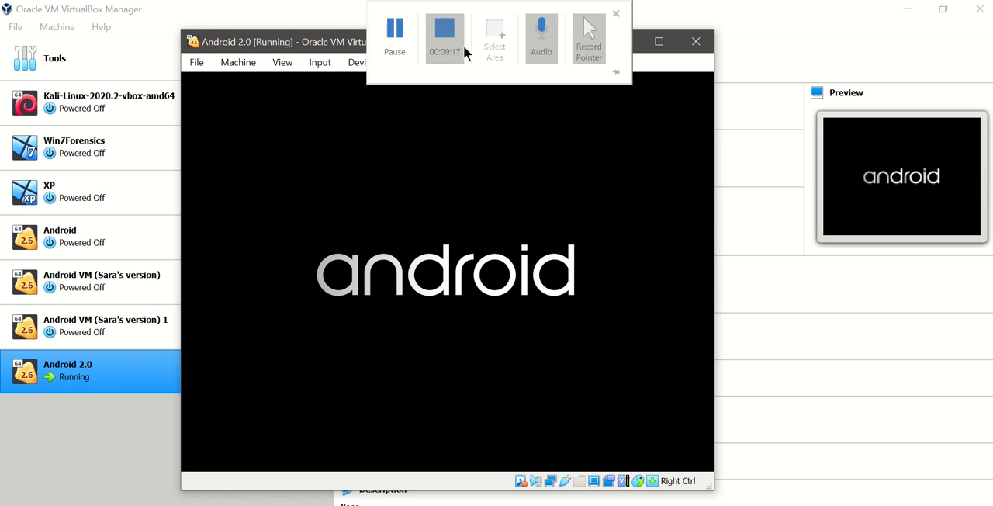
pyautogui.moveTo(306, 42); pyautogui.dragTo(304, 35)
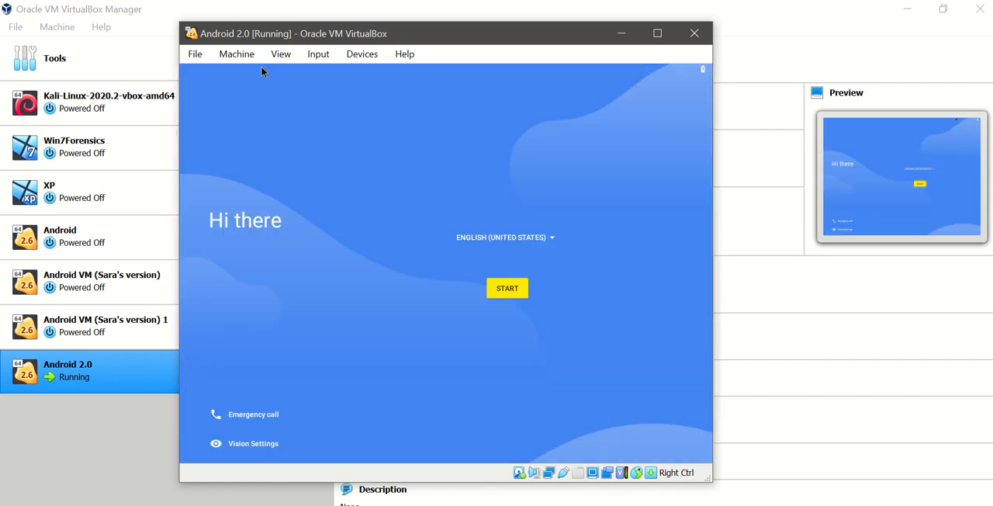
# - Look through the available languages, choose English (United States) and start the Android setup
pyautogui.click(523, 237)
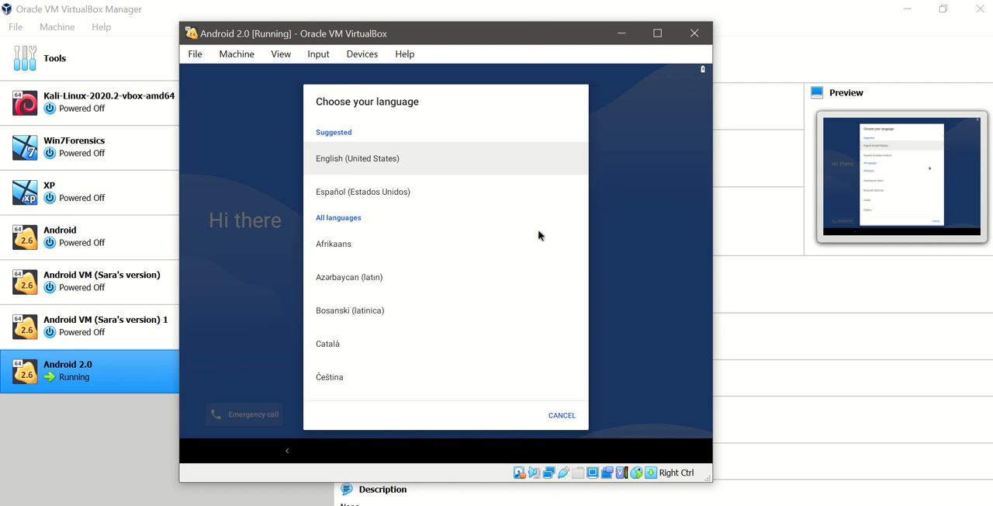
pyautogui.scroll(-15, 539, 111)
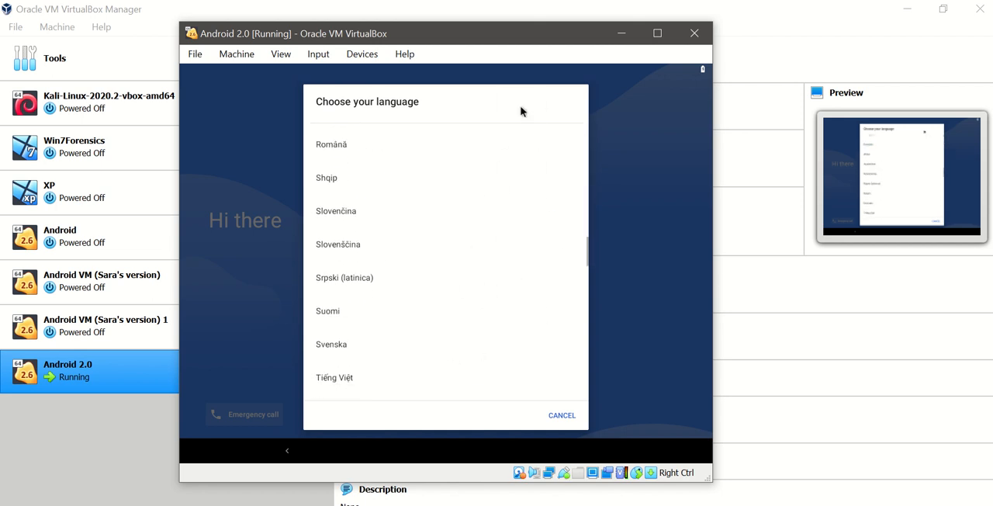
pyautogui.scroll(-15, 496, 109)
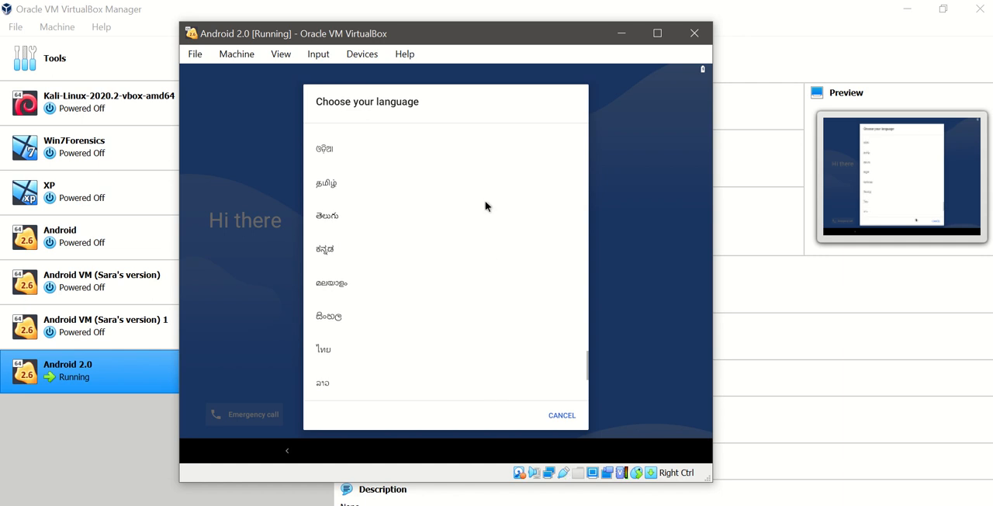
pyautogui.scroll(15, 485, 414)
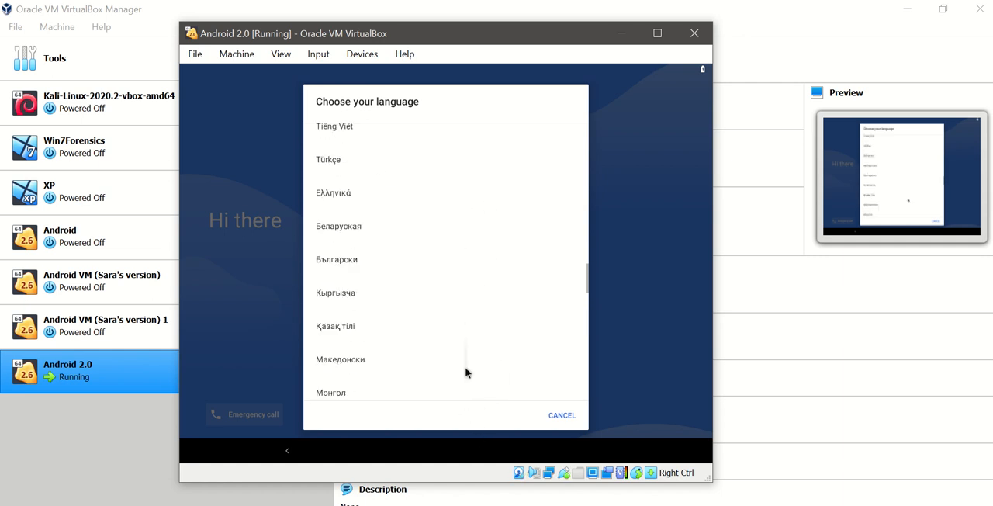
pyautogui.scroll(15, 466, 372)
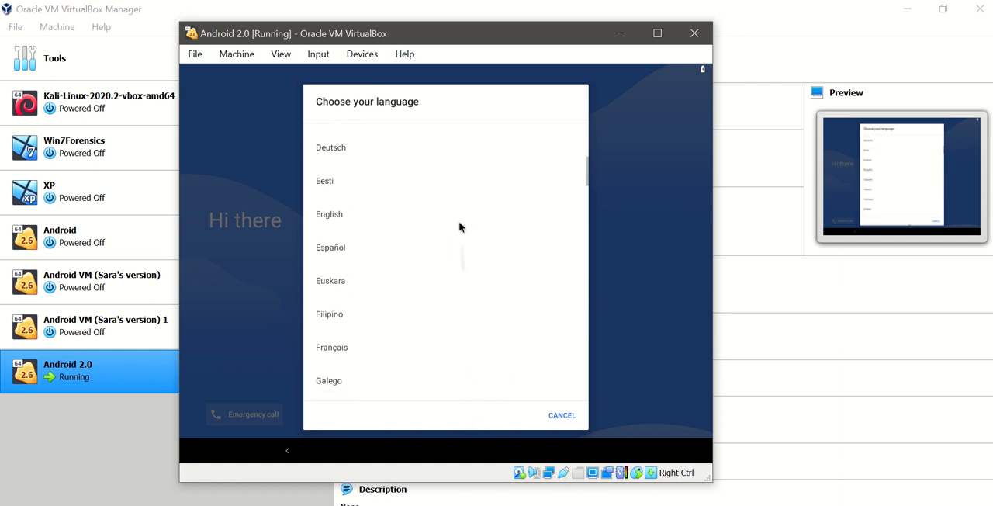
pyautogui.scroll(4, 472, 388)
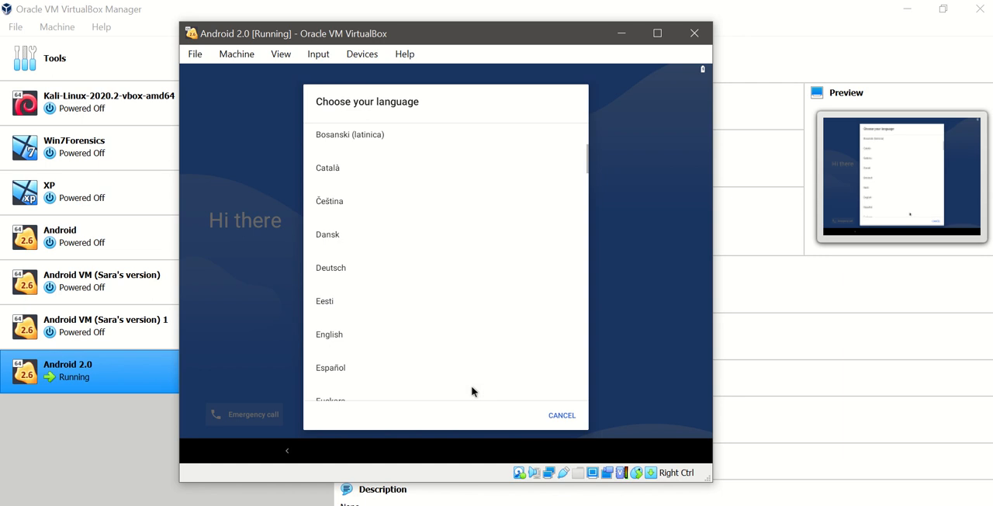
pyautogui.scroll(4, 471, 391)
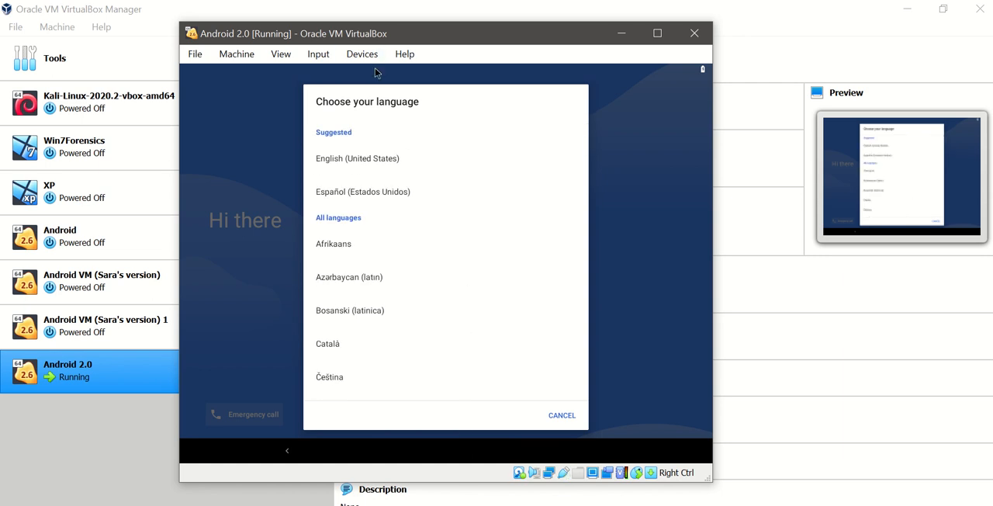
pyautogui.click(379, 161)
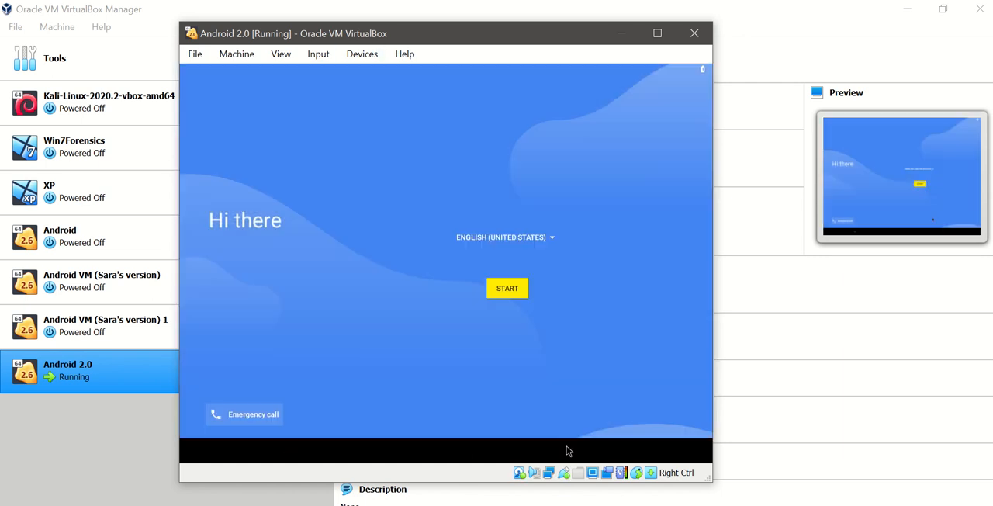
pyautogui.click(508, 298)
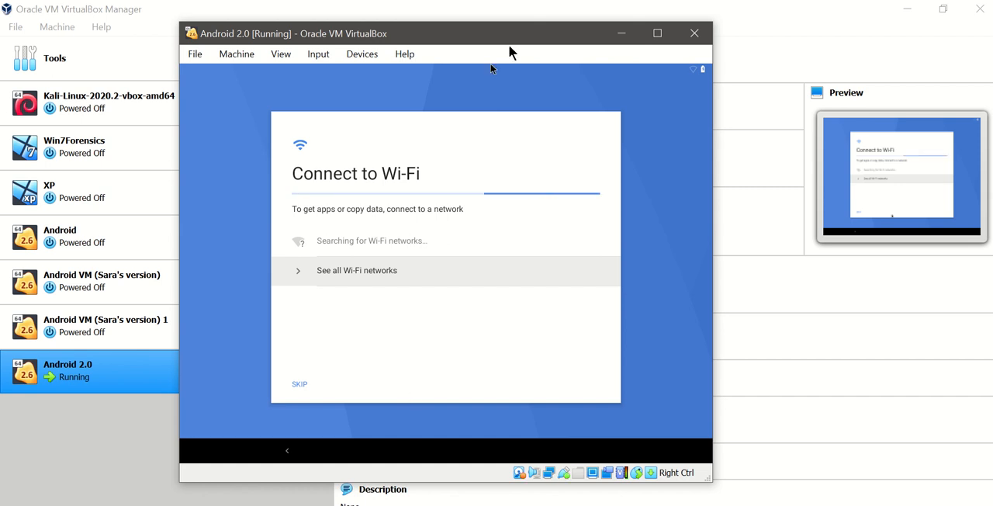
# - Close the Android 2.0 virtual machine at the Wi-Fi setup page by powering it off
pyautogui.click(698, 34)
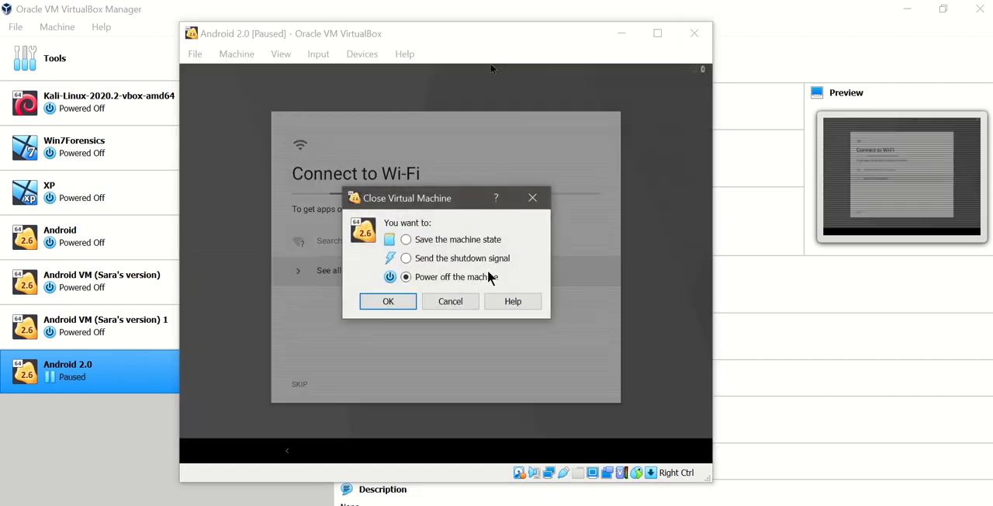
pyautogui.click(389, 301)
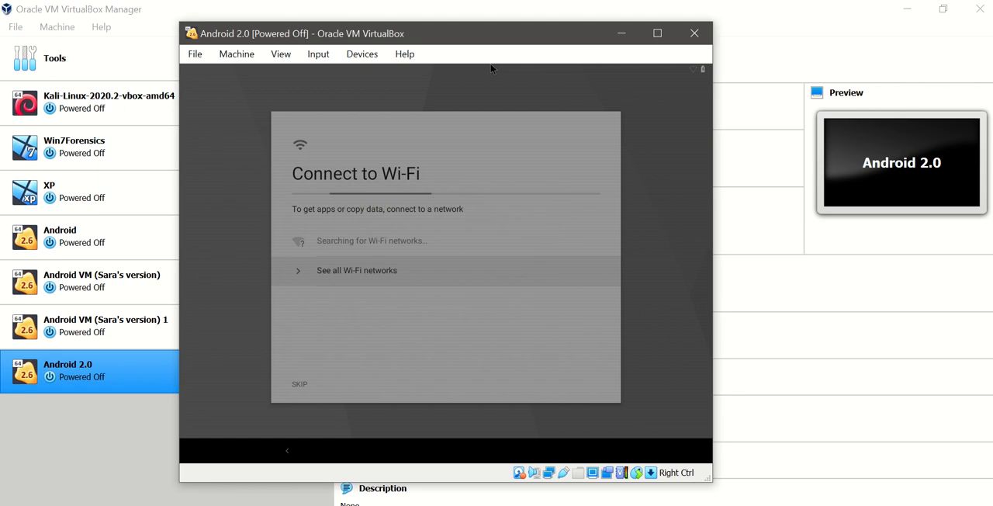